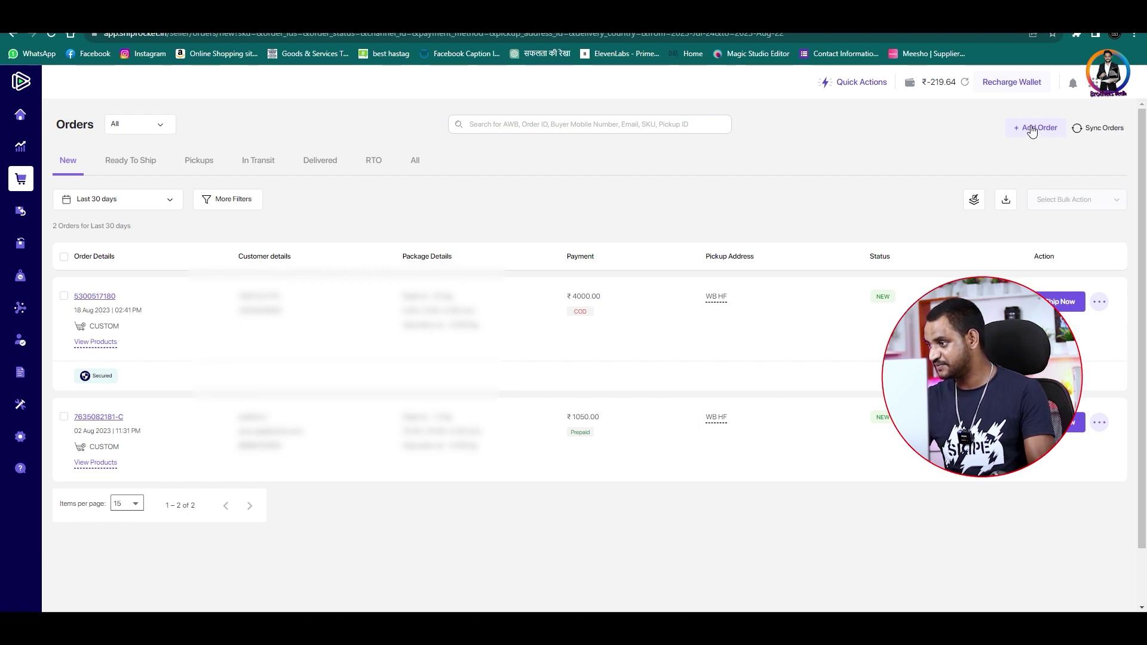
- Start a new domestic order and complete the buyer's mobile number, full name, email, delivery address and pincode, continuing to pickup details
left_click(1037, 128)
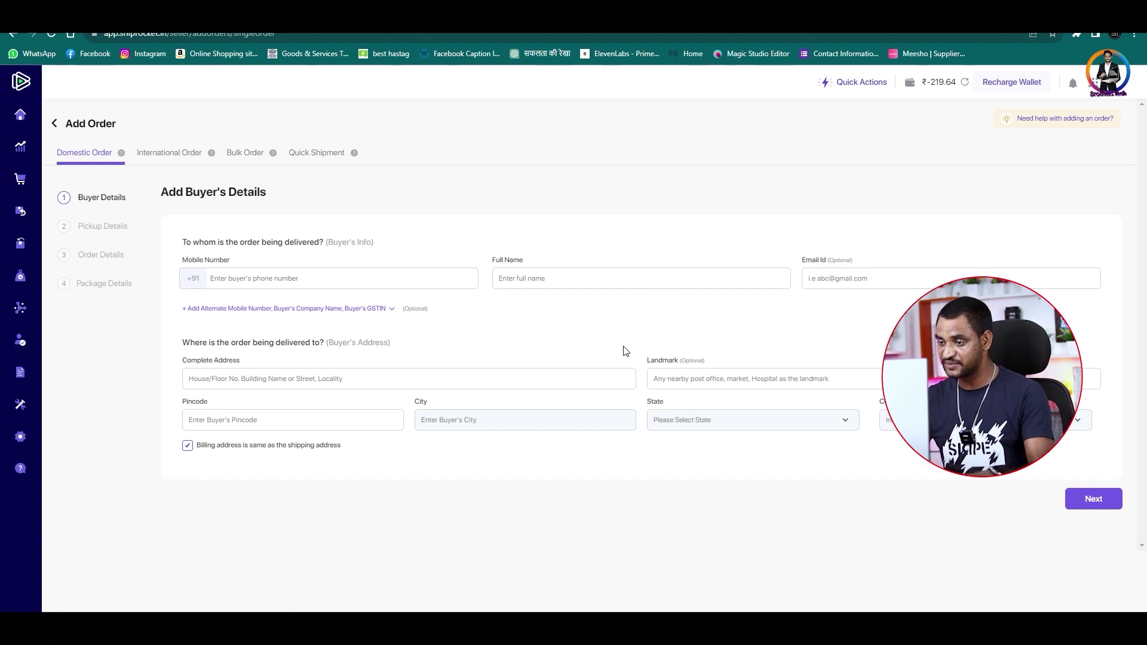
left_click(304, 280)
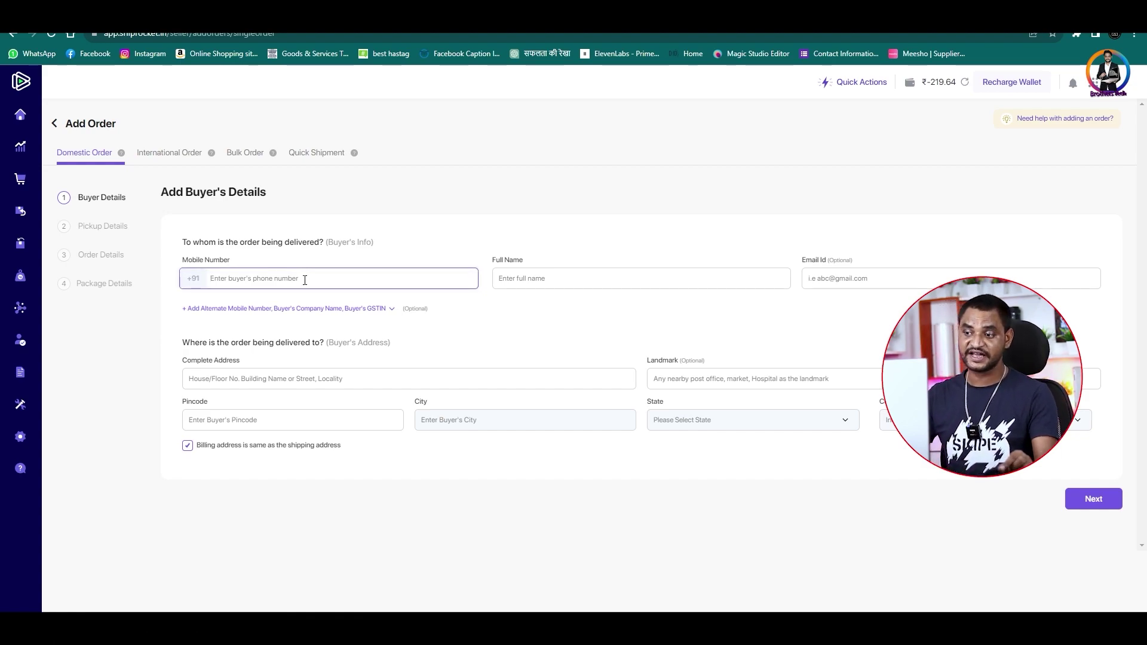
left_click(604, 280)
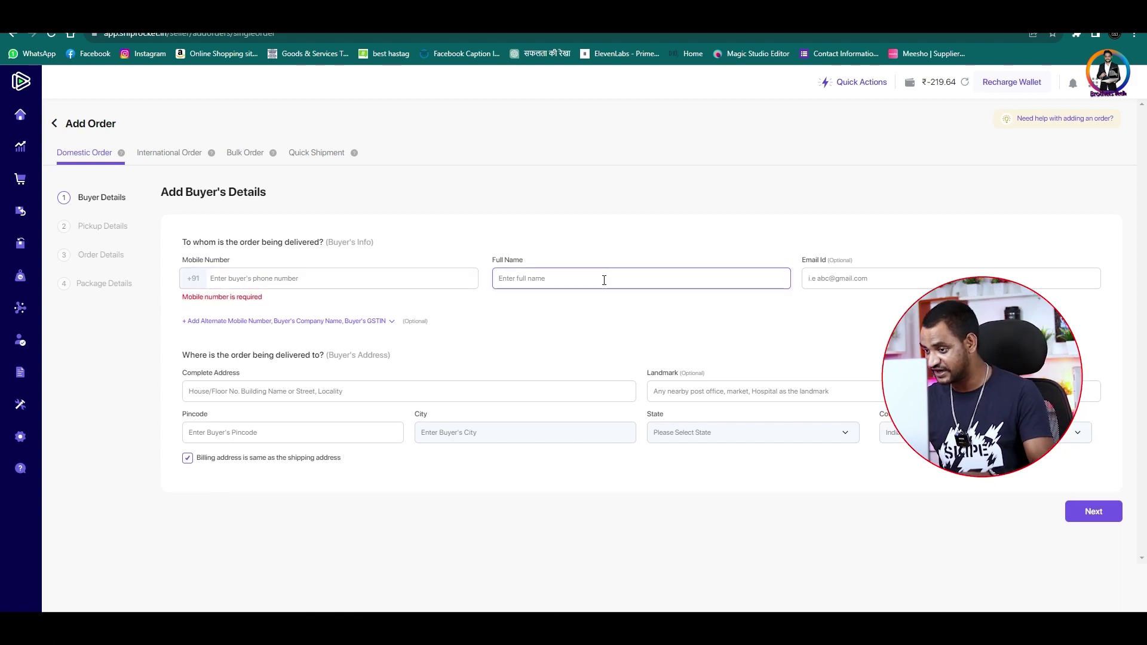
left_click(884, 279)
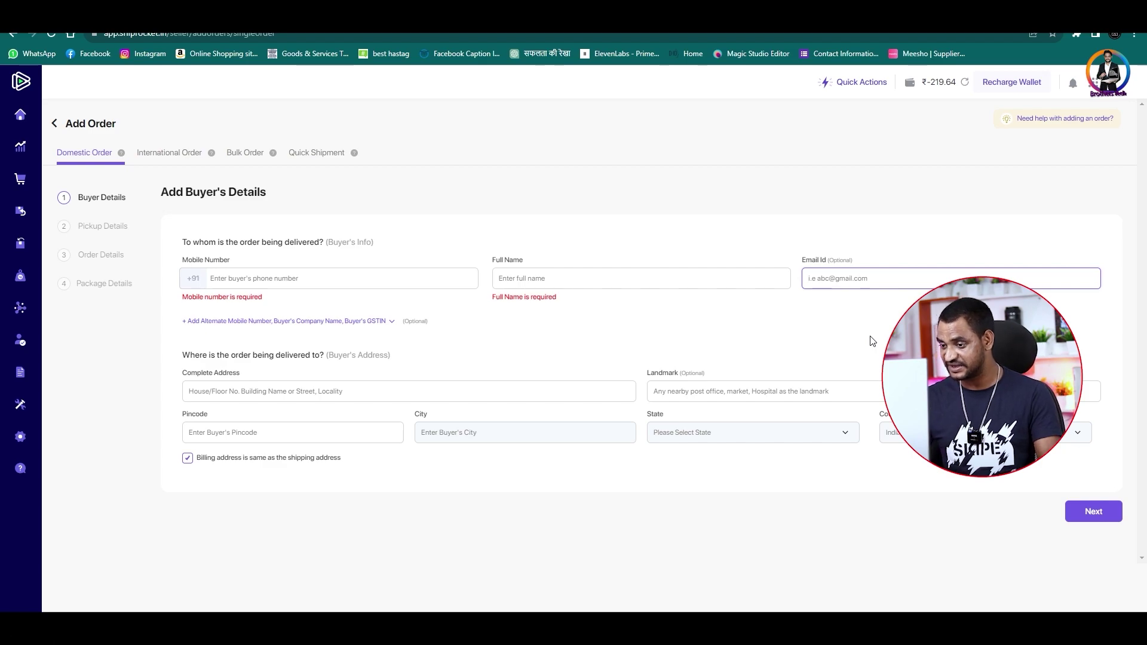
left_click(323, 392)
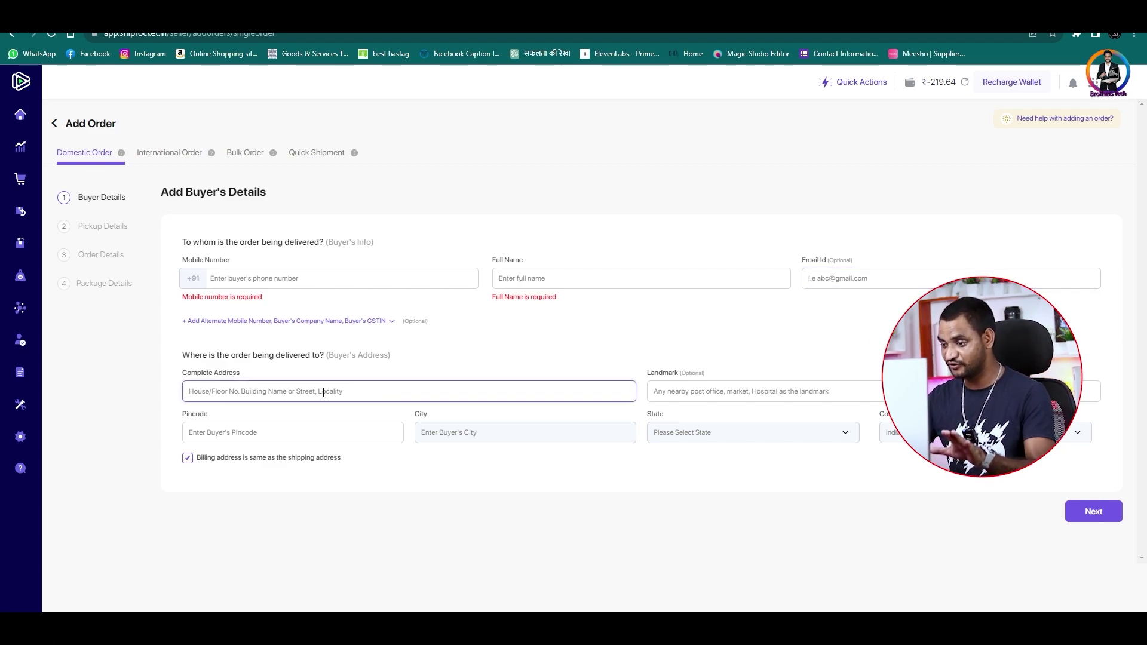
left_click(720, 394)
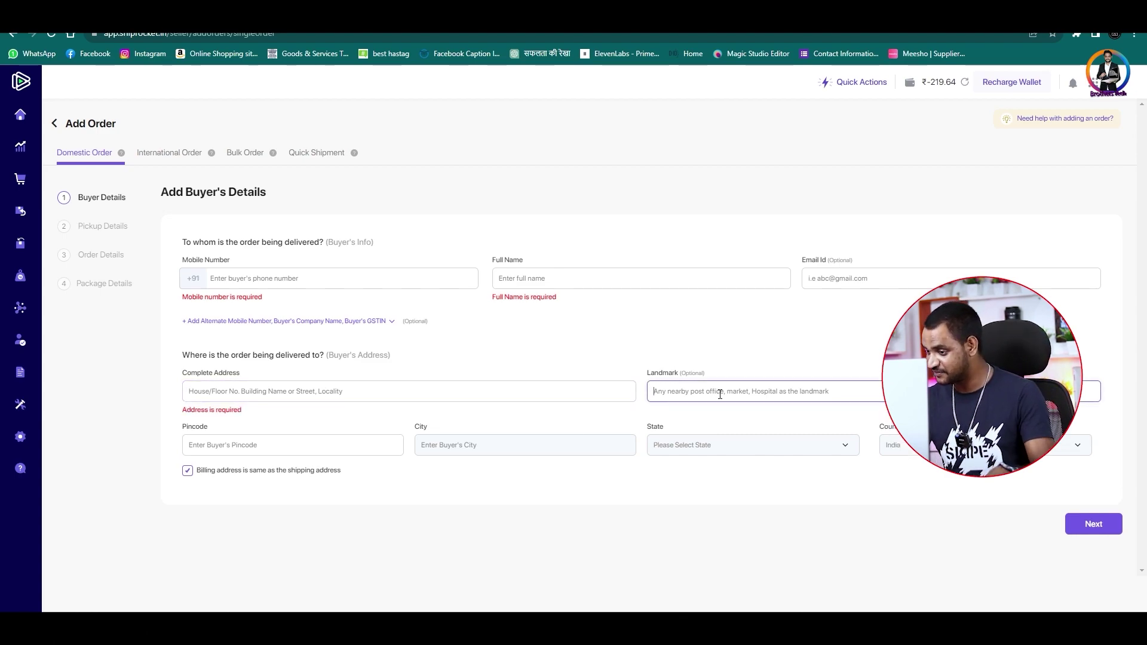
left_click(329, 447)
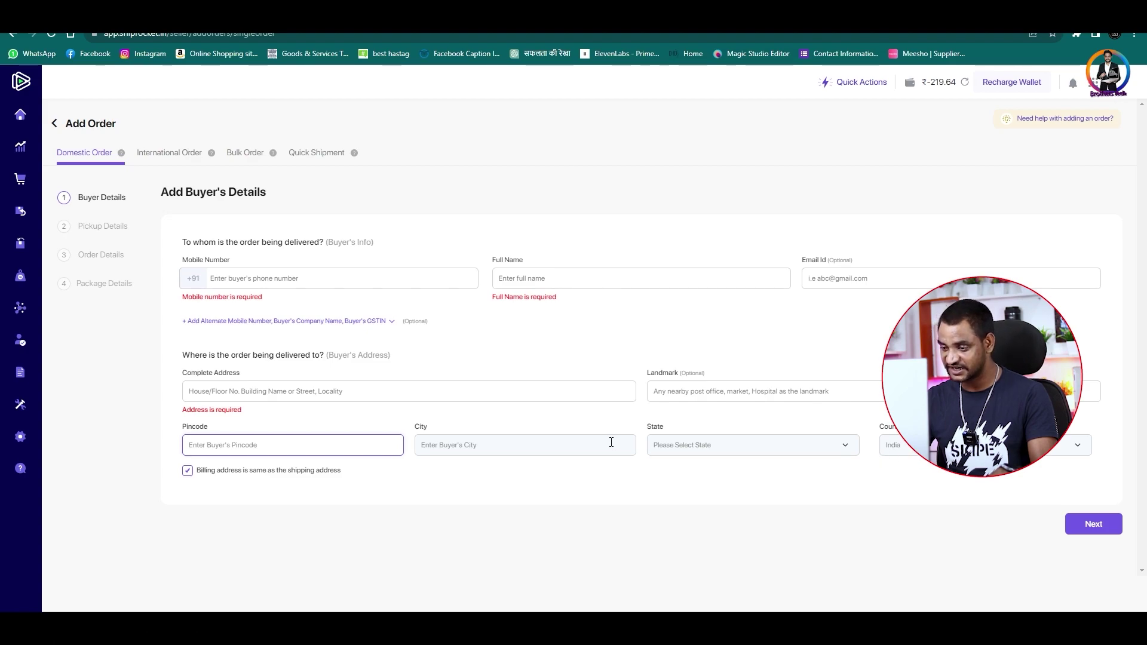
left_click(1103, 532)
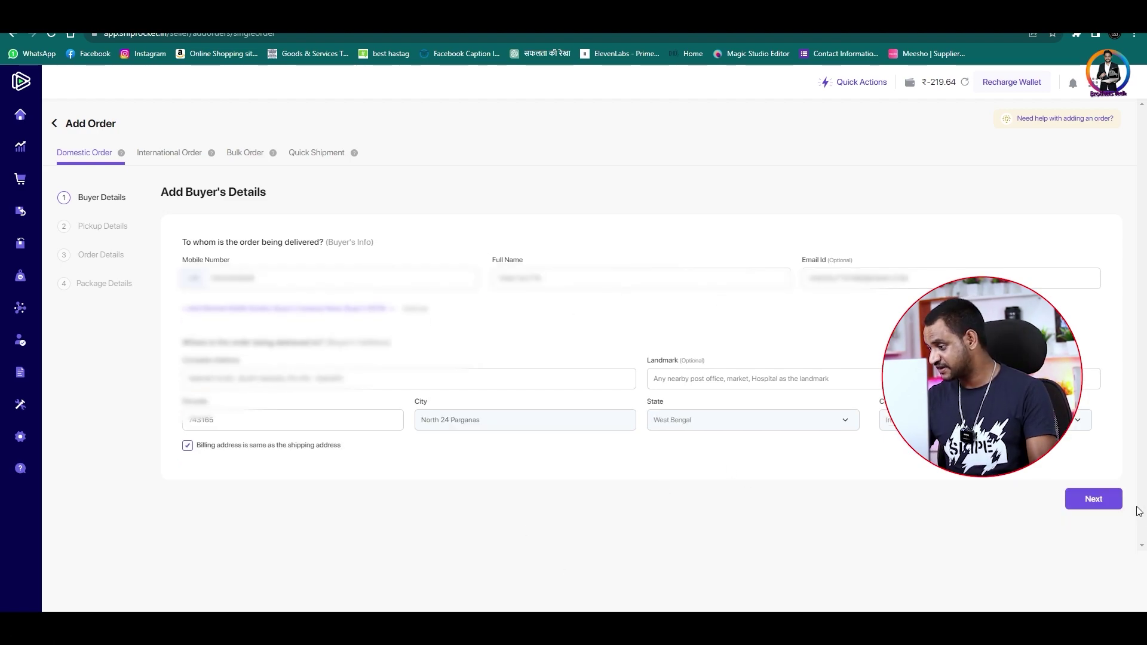
left_click(1099, 502)
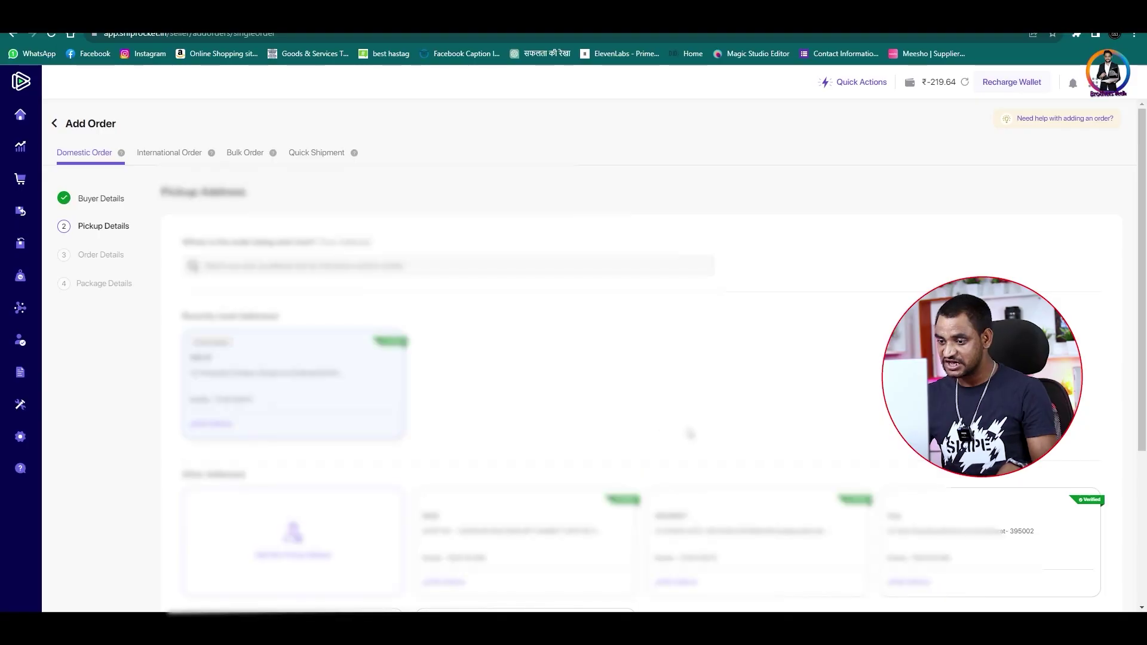
- Choose the primary pickup address among the recently used addresses and continue to the order details
scroll(649, 398, "down", 5)
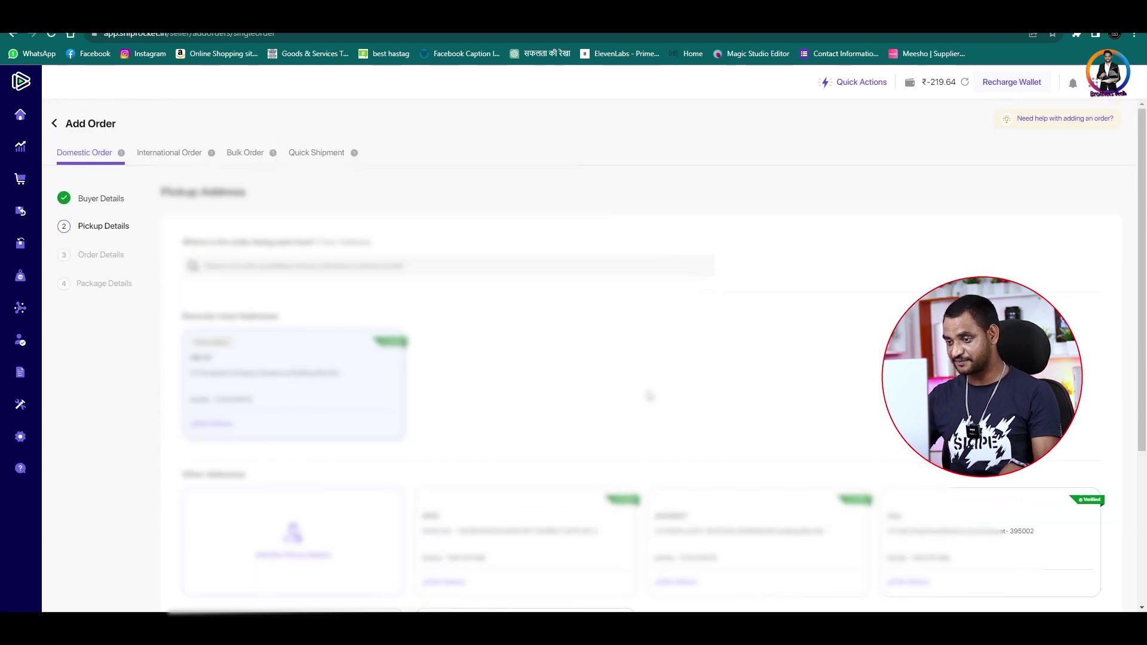
left_click(323, 386)
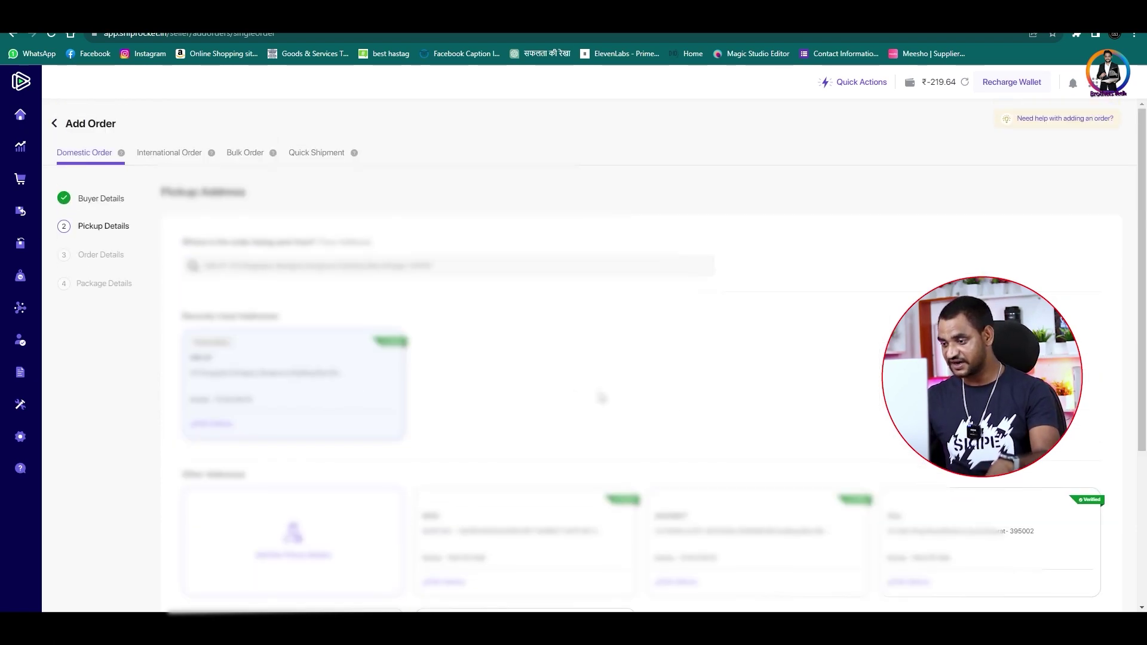
scroll(601, 397, "down", 4)
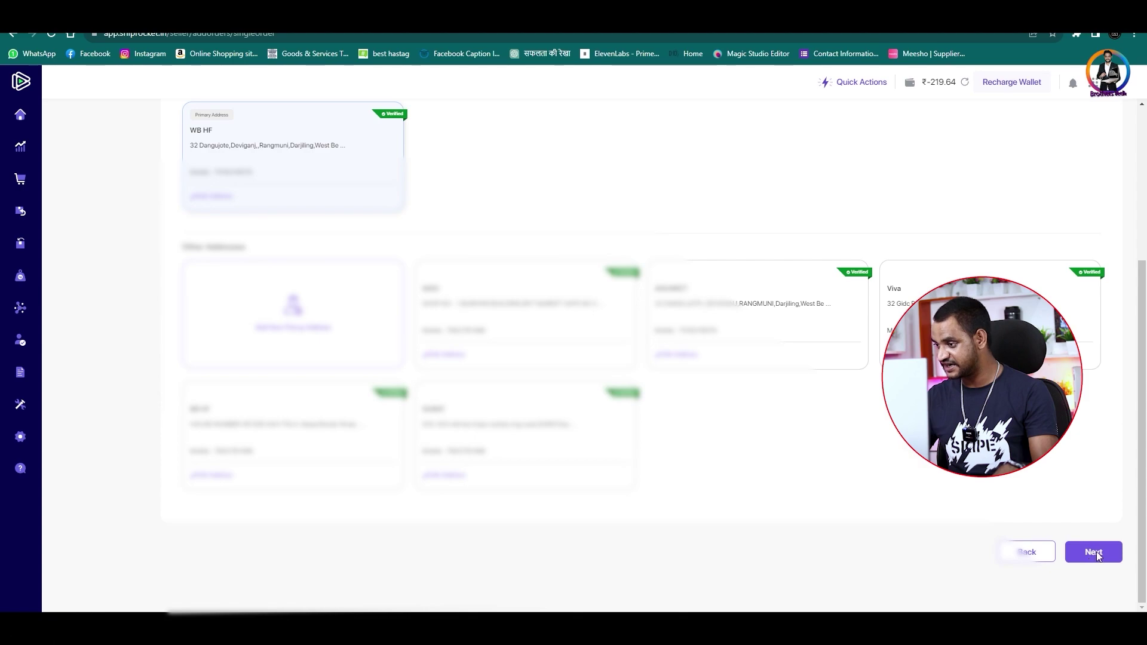
left_click(1096, 551)
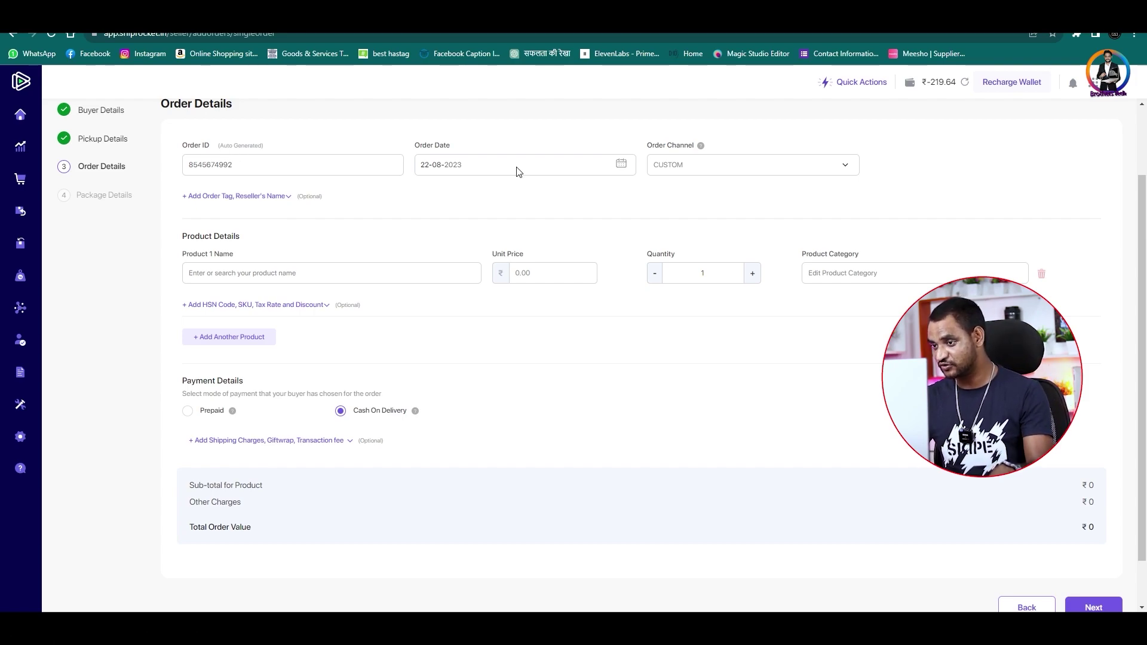
- Keep the order channel as CUSTOM and enter the product RODE GO MIC with unit price 3600 and quantity 1
left_click(766, 169)
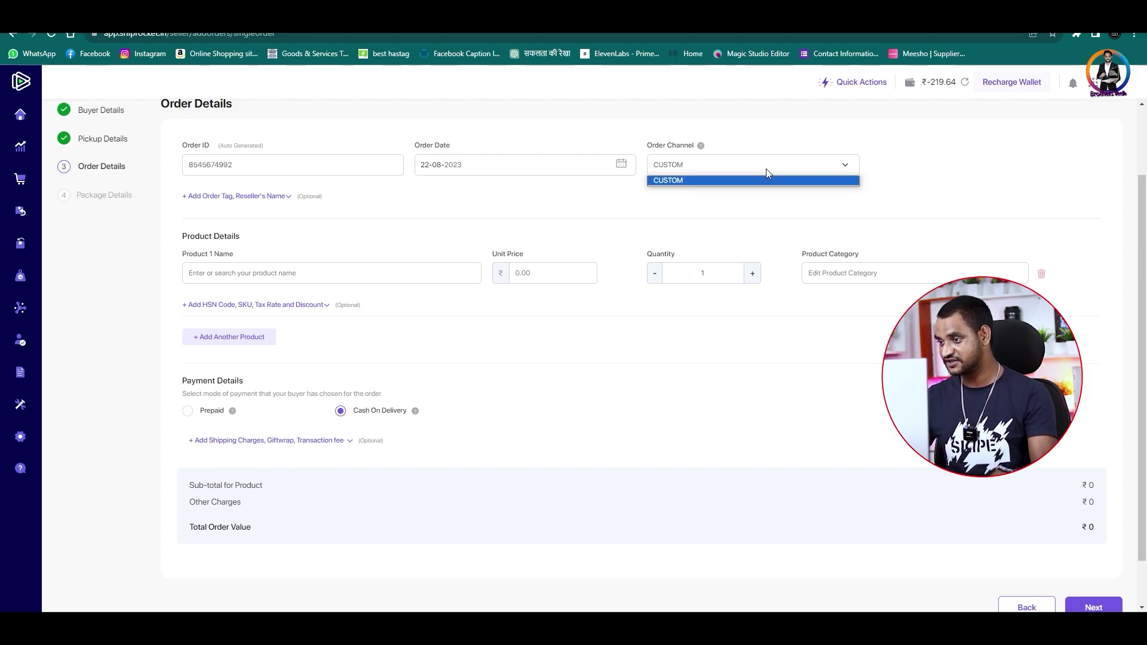
left_click(766, 170)
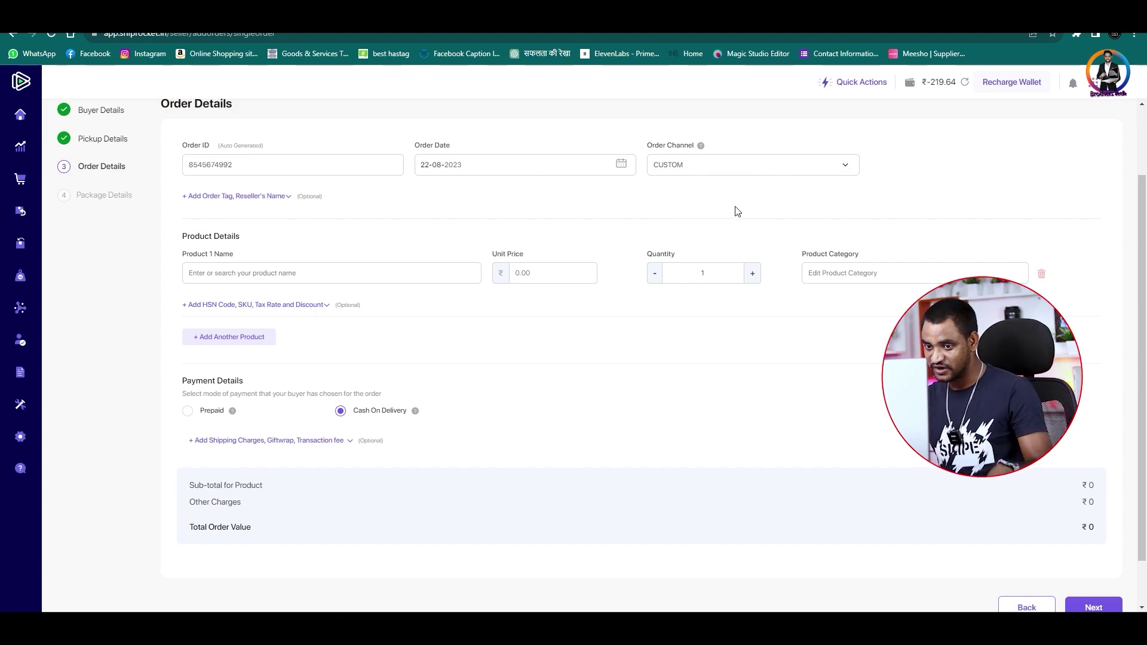
left_click(297, 273)
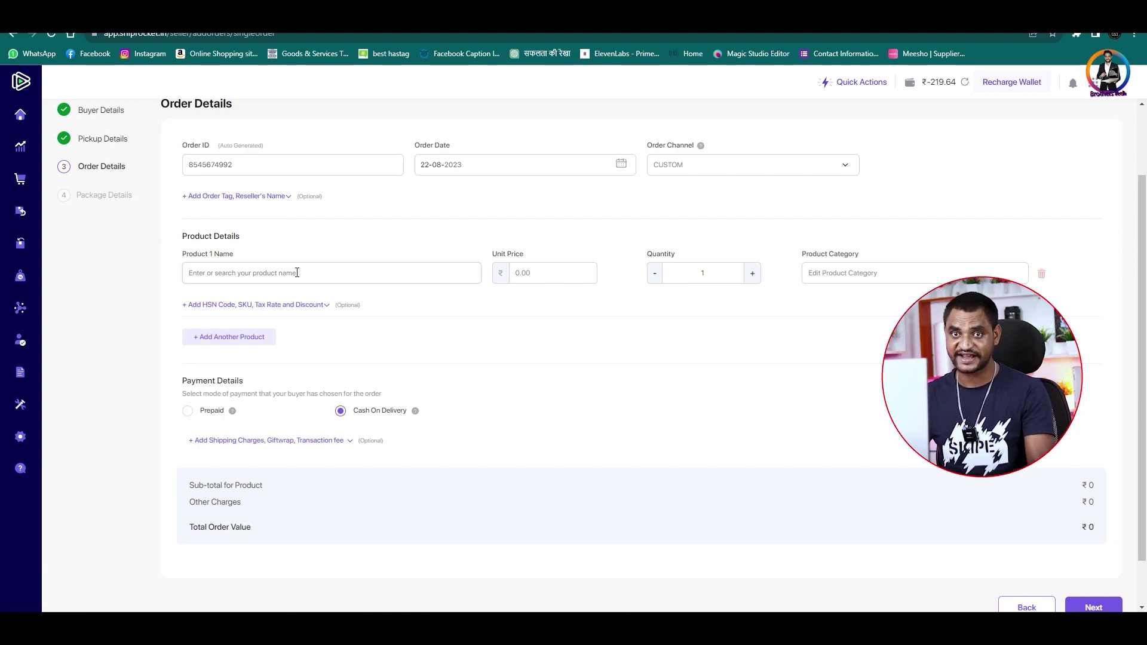
type("M")
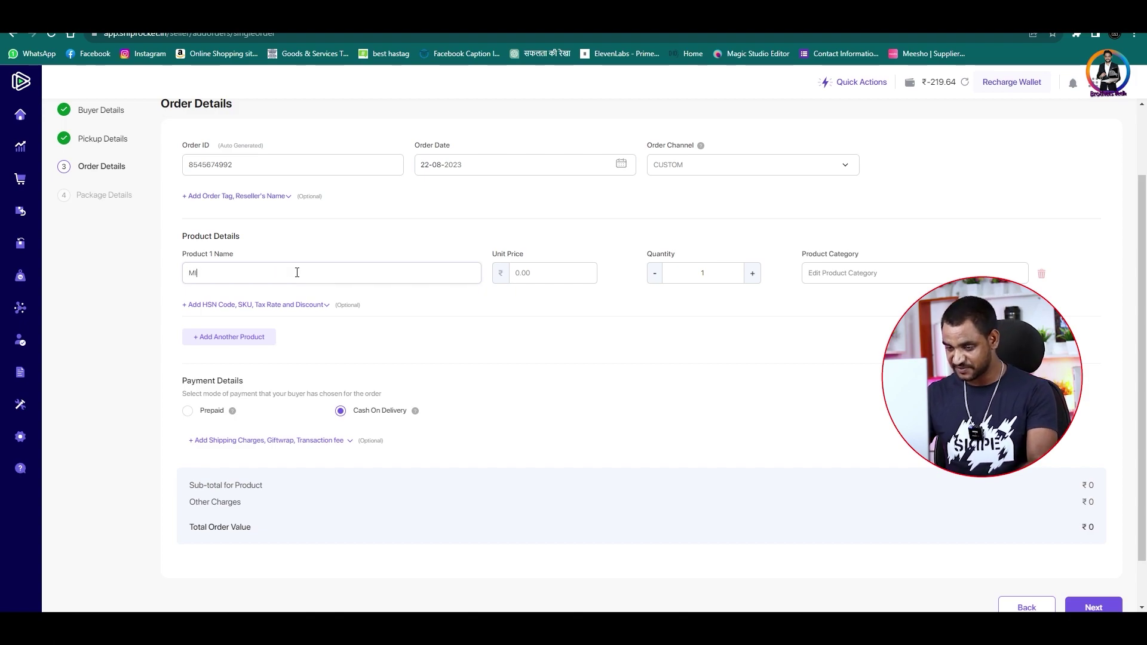
key("BackSpace")
type("RODE")
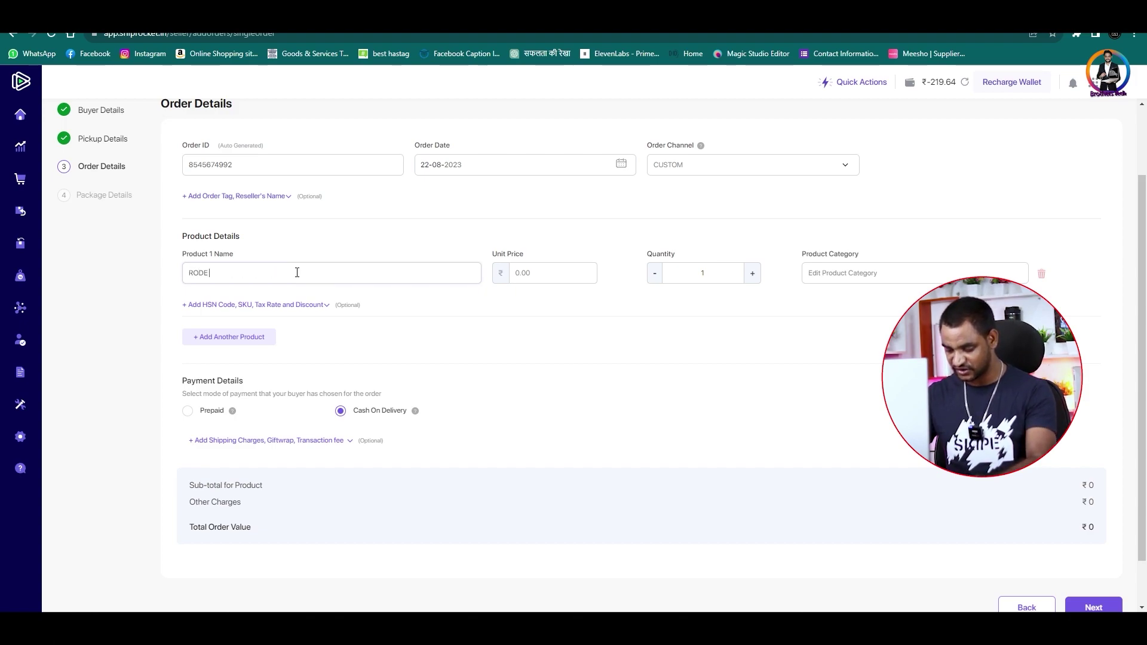
type(" GO MIC")
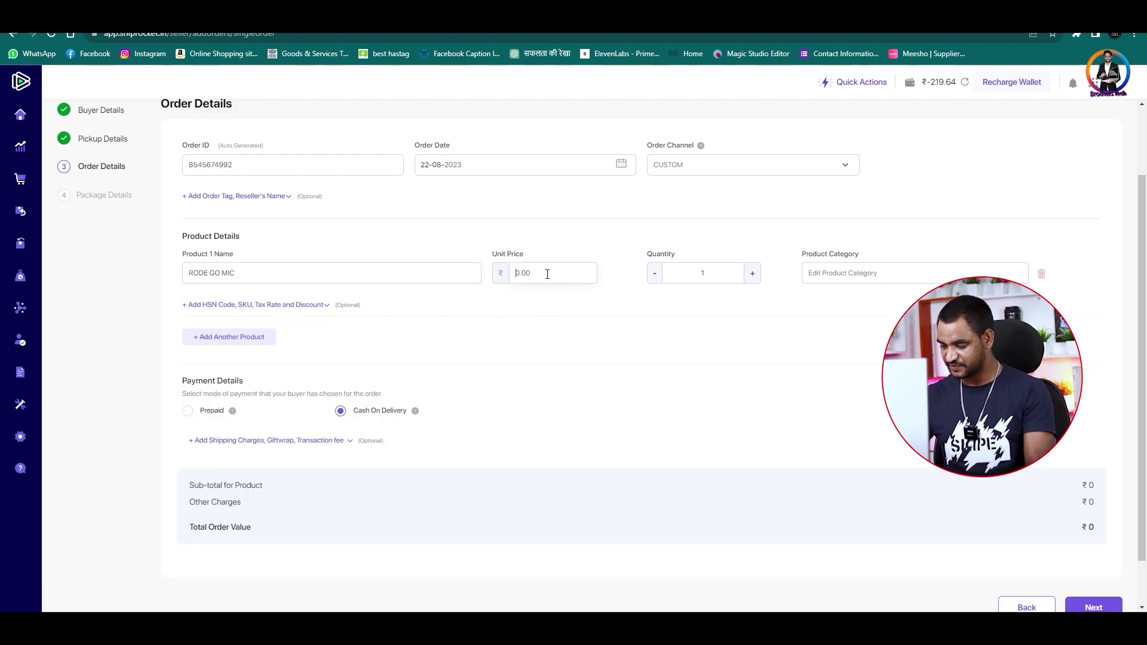
type("36")
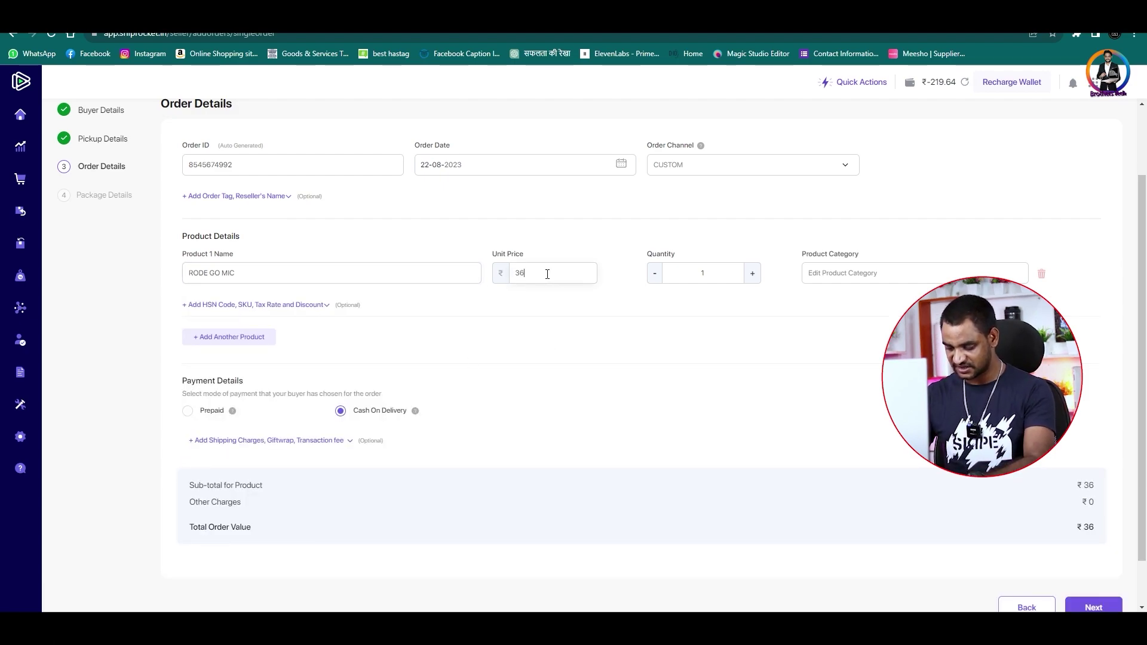
type("00")
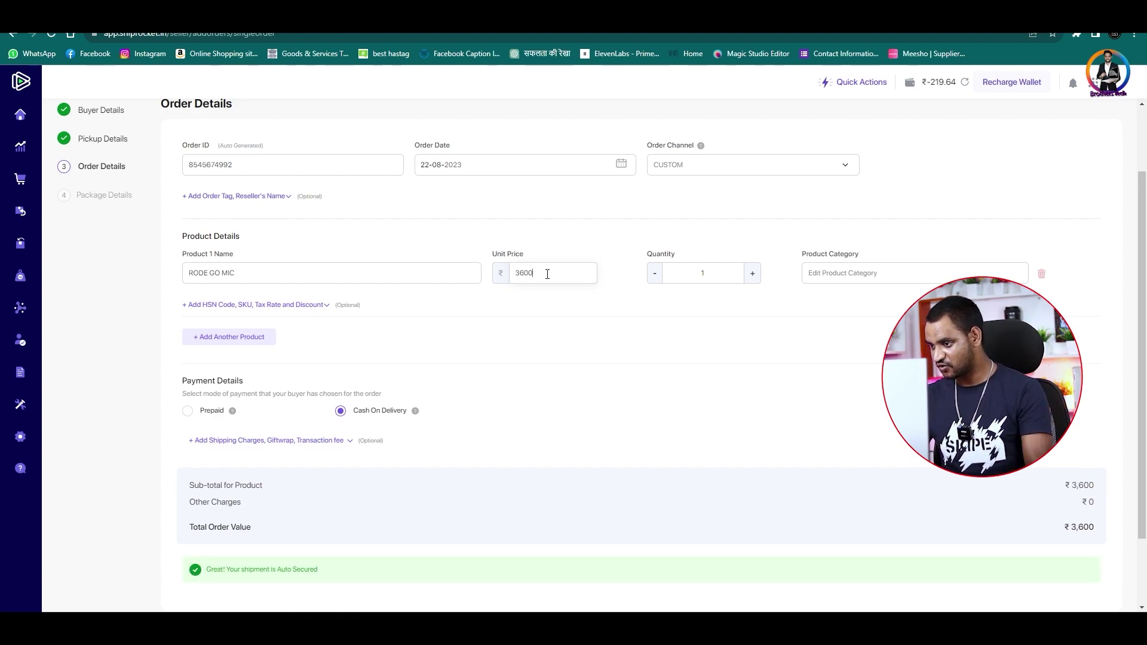
left_click(653, 278)
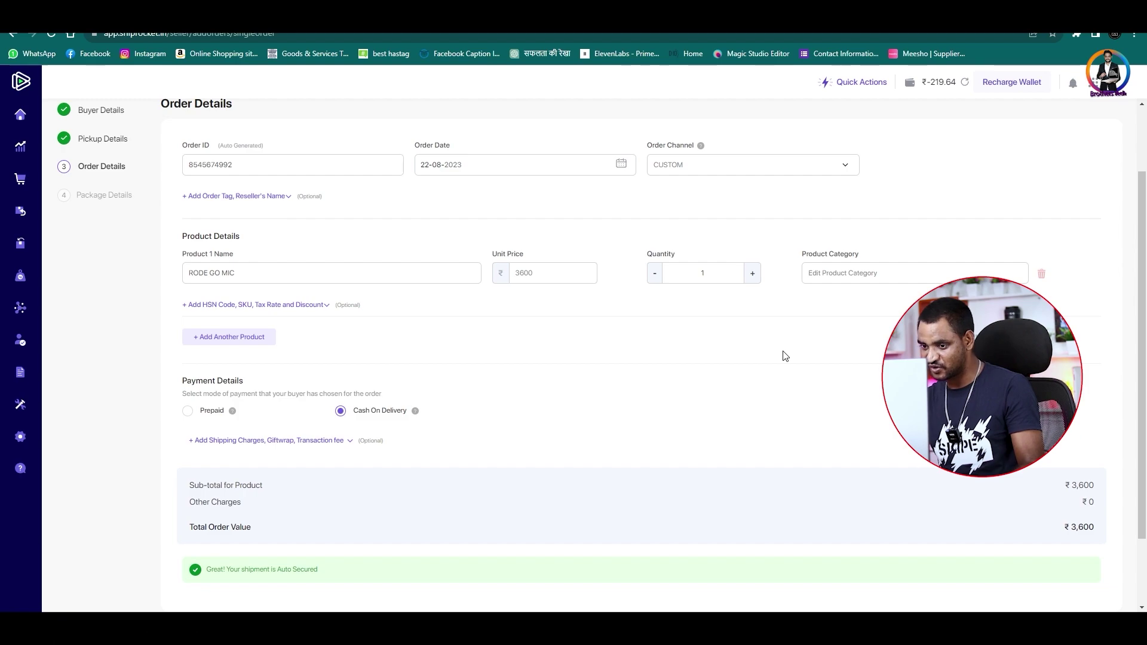
- Set the order's payment mode to Cash On Delivery and continue to the package details
scroll(620, 405, "down", 2)
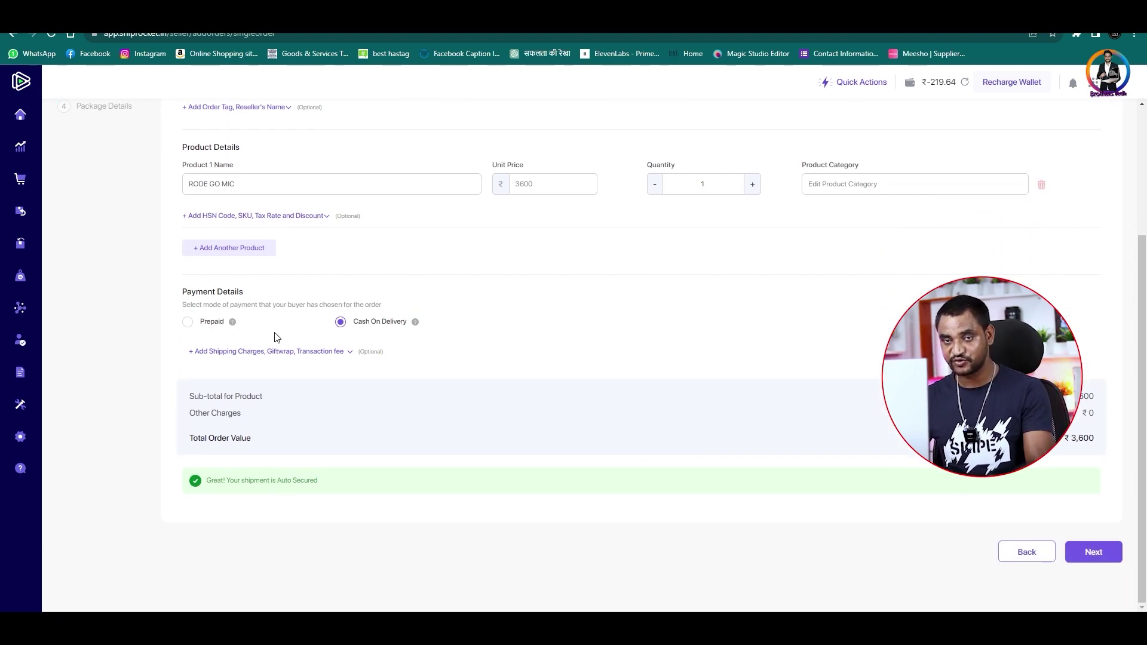
left_click(188, 323)
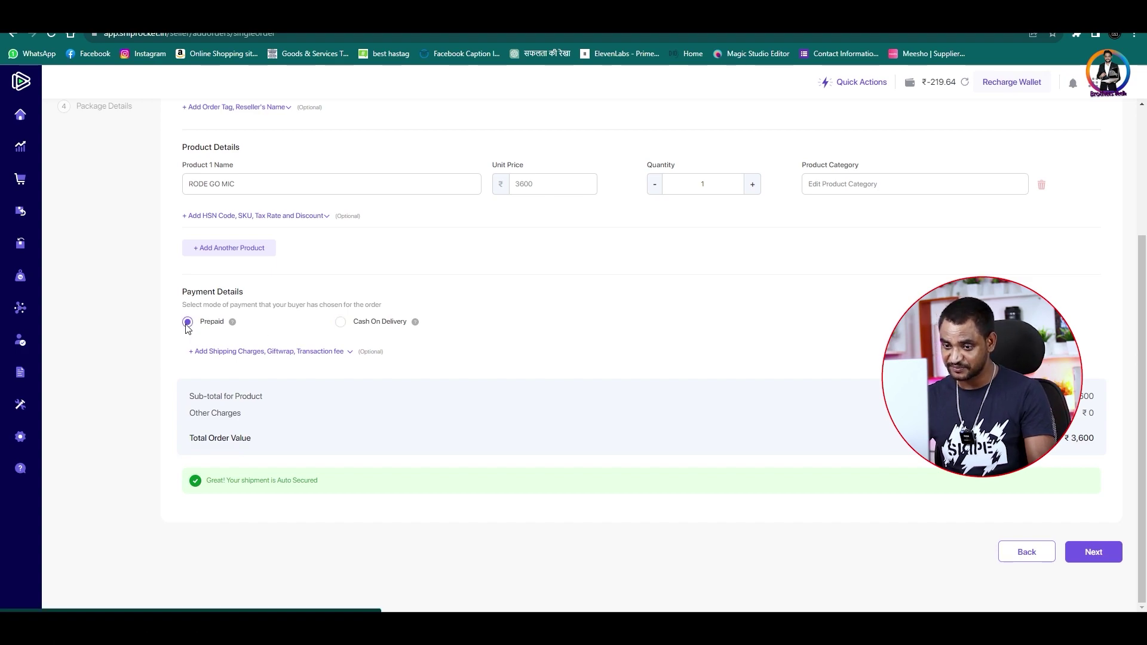
left_click(340, 323)
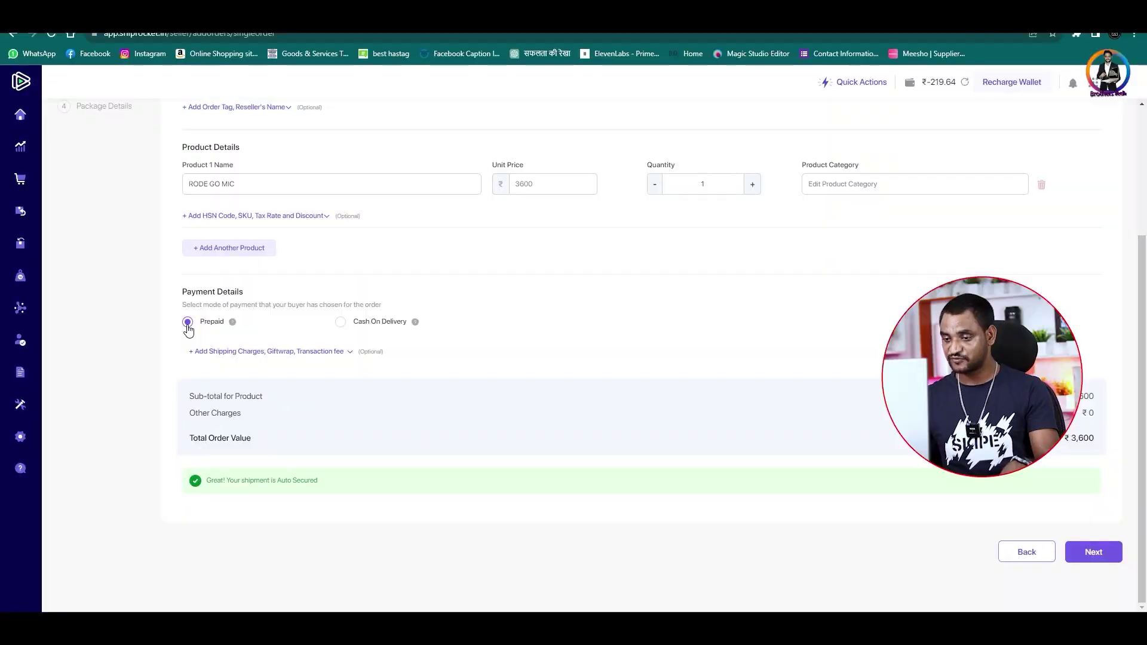
left_click(342, 322)
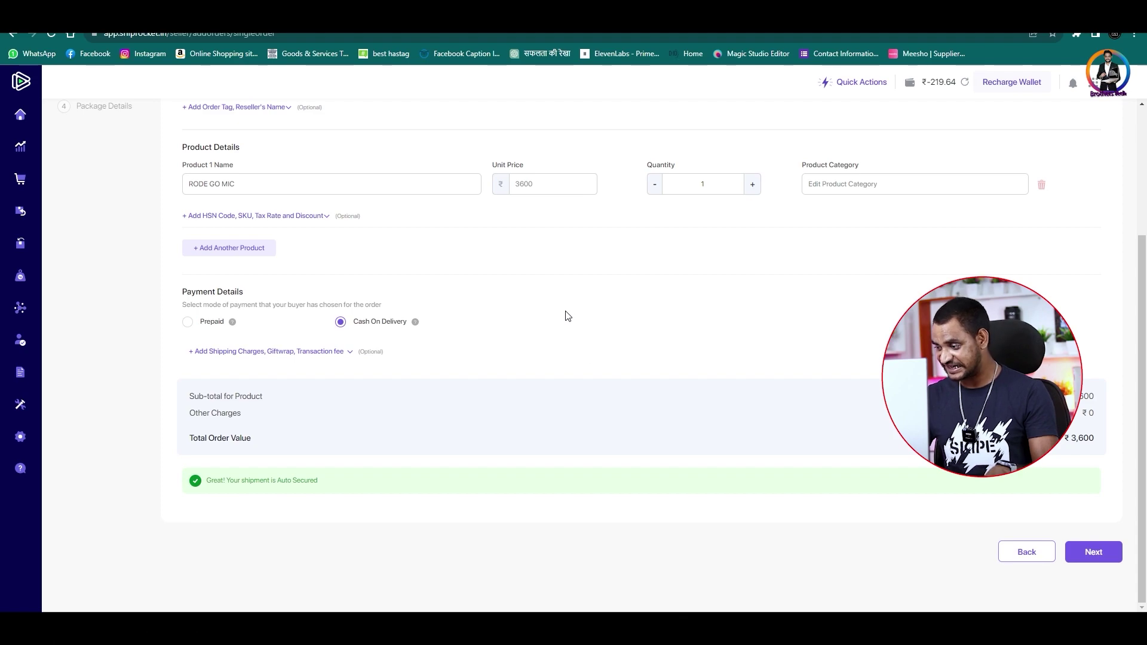
left_click(1093, 550)
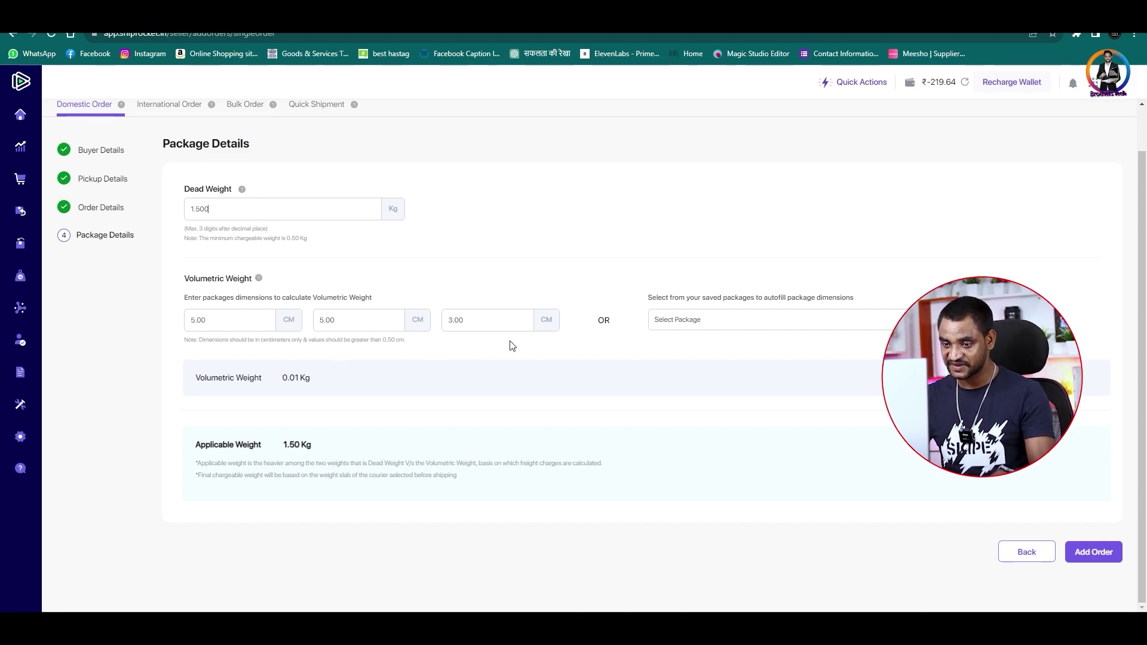
- Set the package's dead weight to 0.195 kg and its dimensions to 5 × 5 × 3 cm, and add the order
left_click(233, 325)
key("BackSpace")
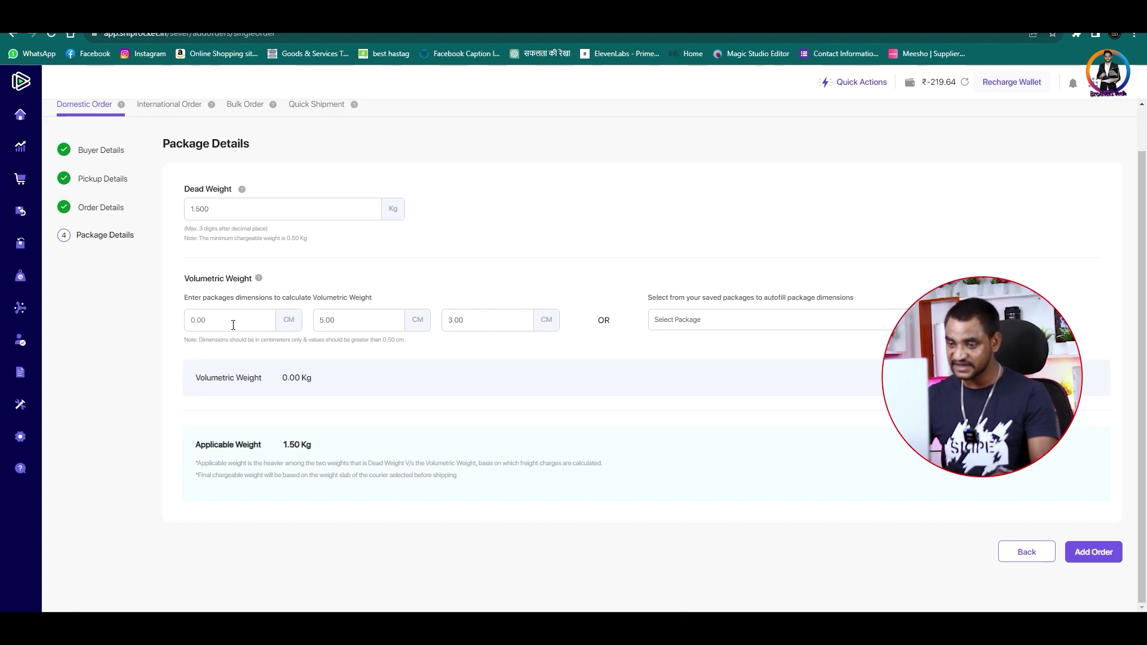
left_click(371, 325)
left_click(481, 323)
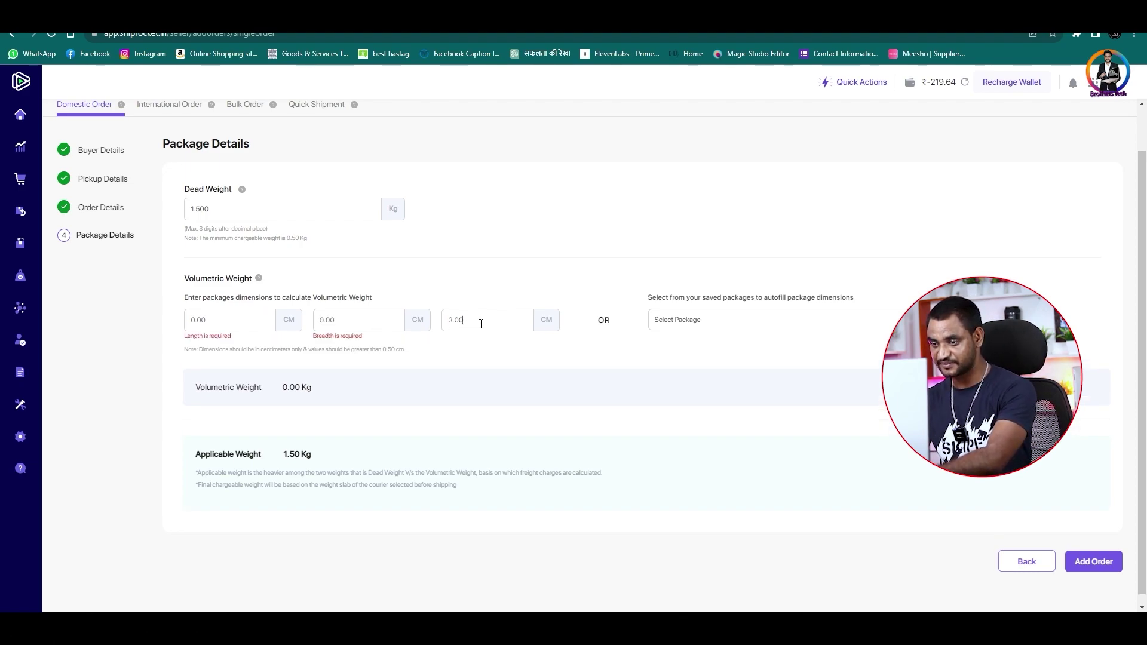
left_click(565, 405)
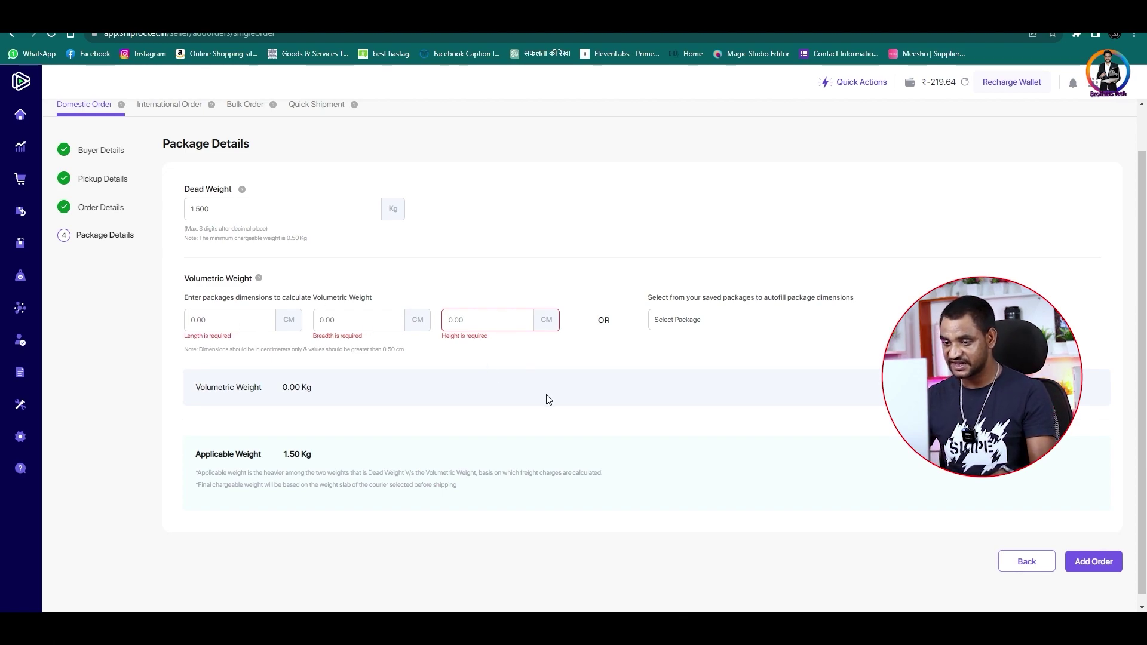
scroll(557, 398, "down", 1)
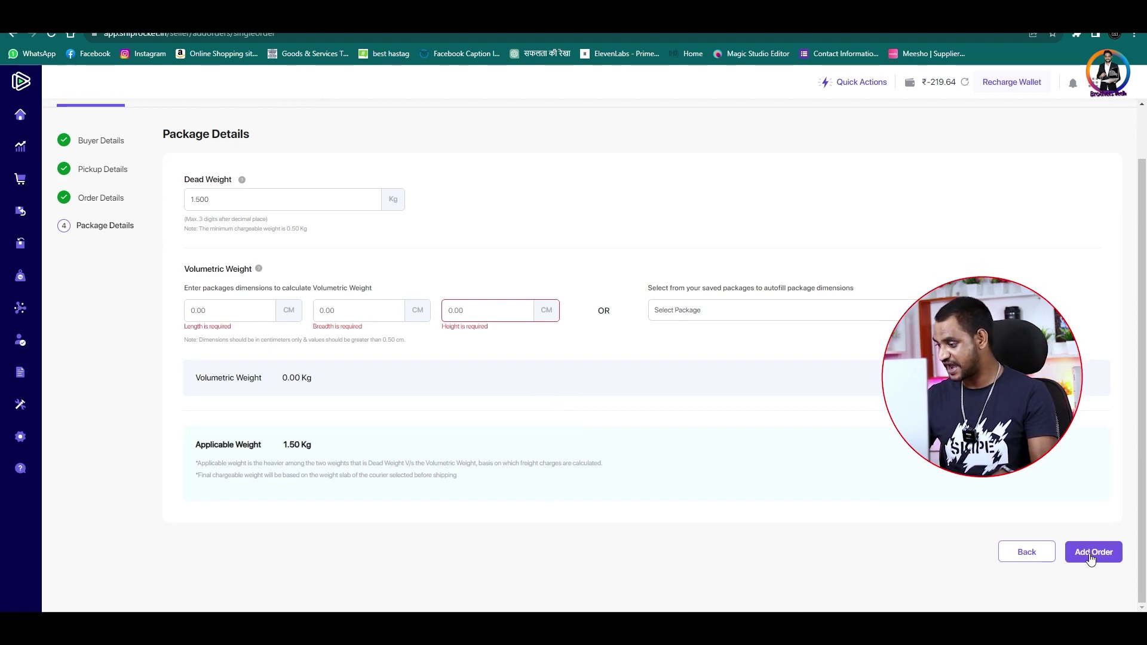
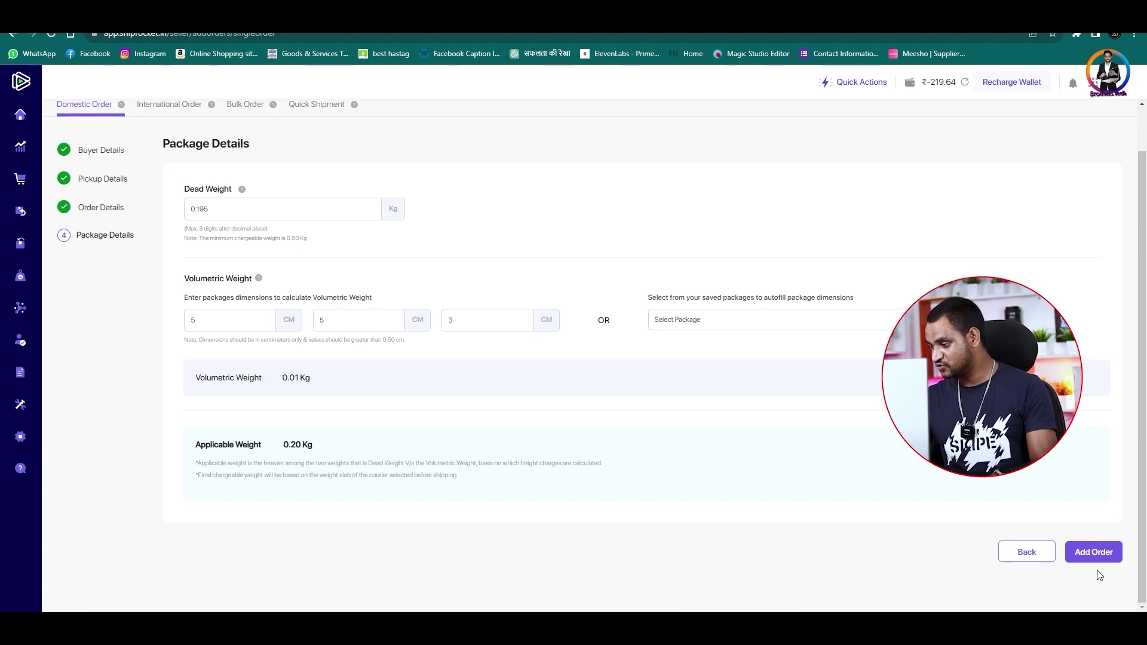
left_click(1095, 553)
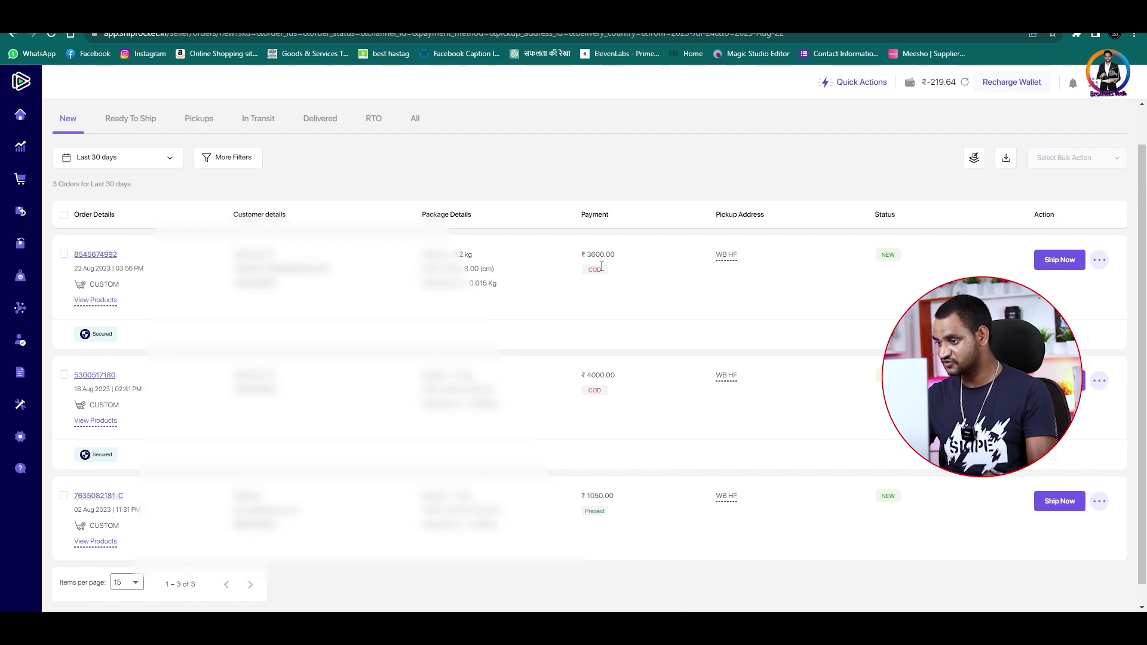
- Compare the courier partners available for the new ₹3600 COD order, and close the courier list
left_click(1055, 261)
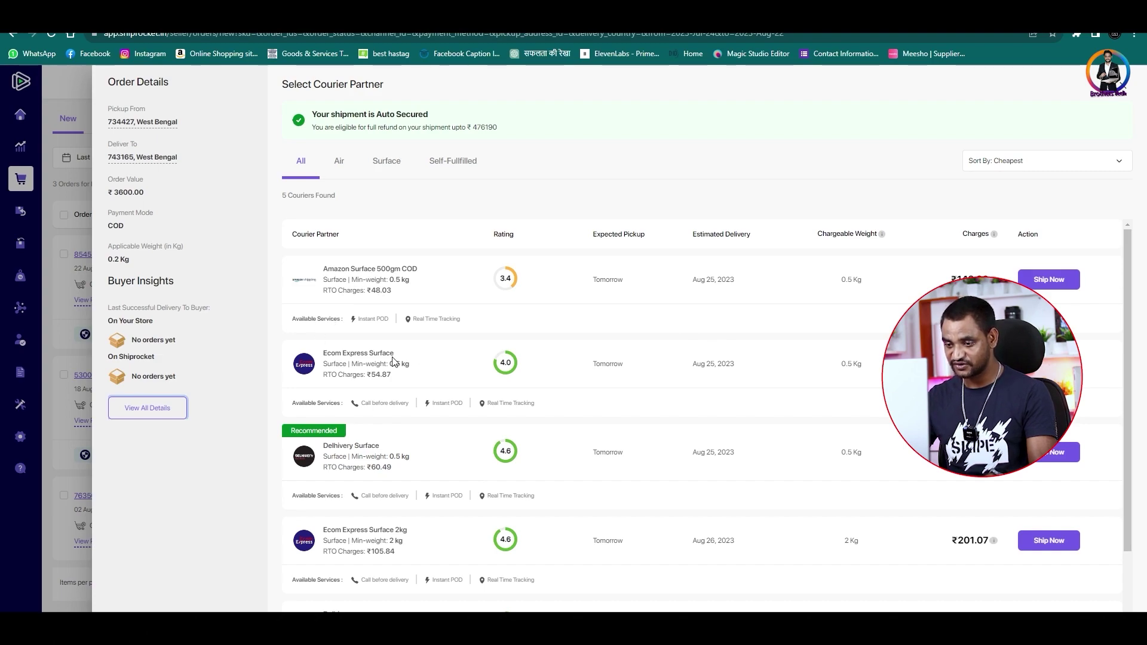
scroll(416, 449, "down", 2)
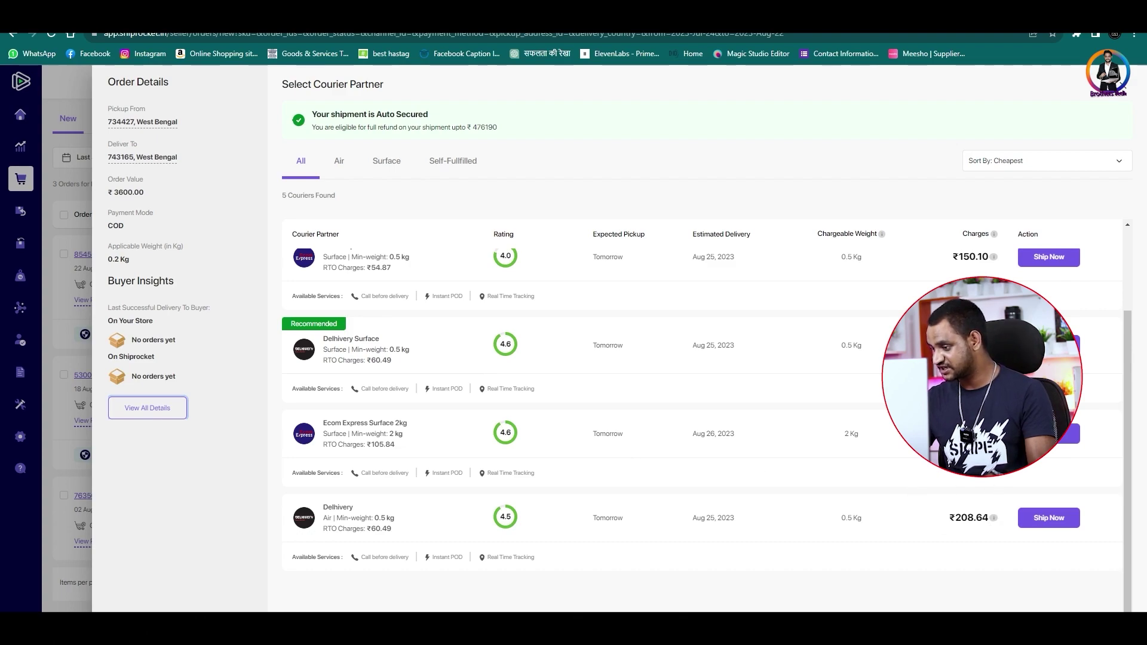
scroll(702, 388, "up", 2)
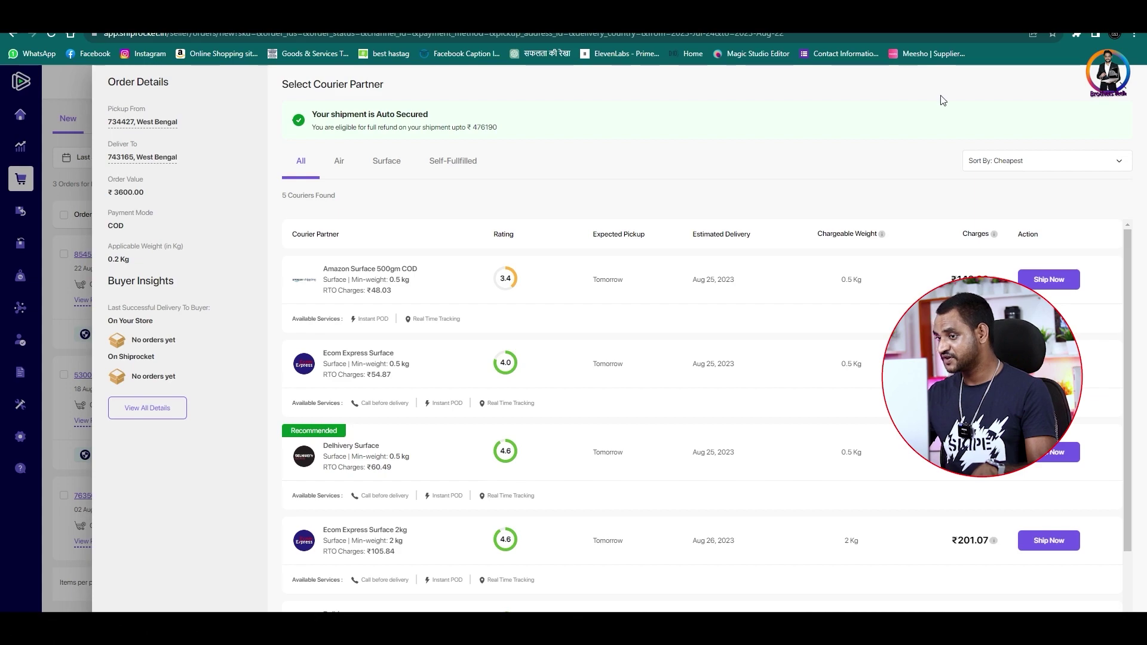
left_click(1125, 93)
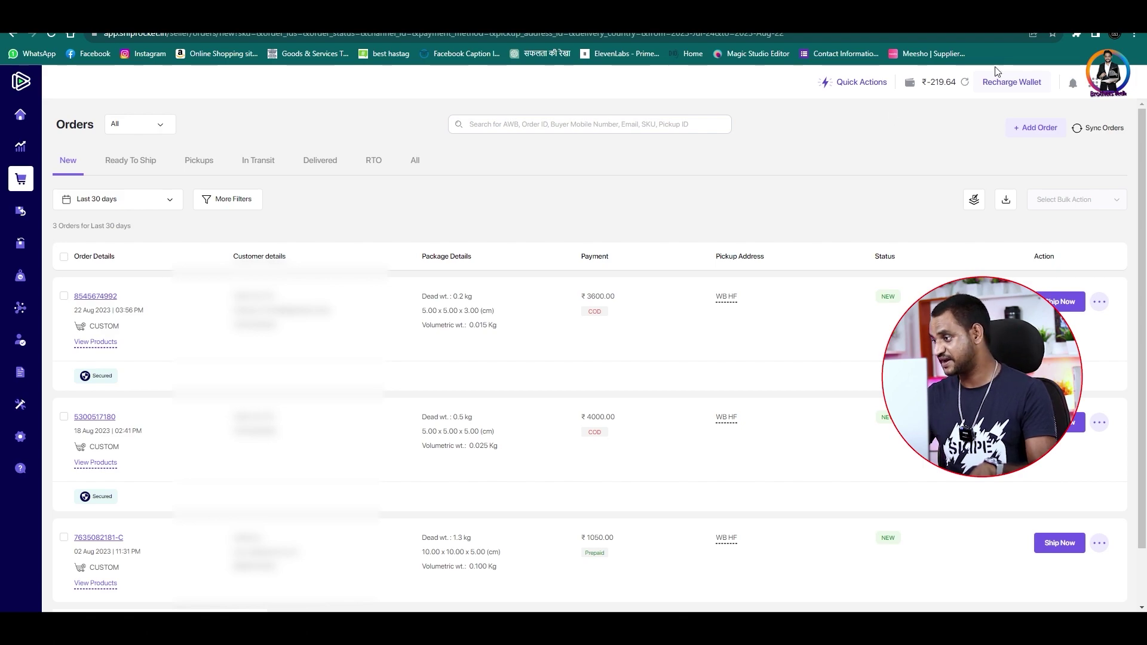
- Recharge the wallet with ₹500, paying by UPI QR code
left_click(1009, 83)
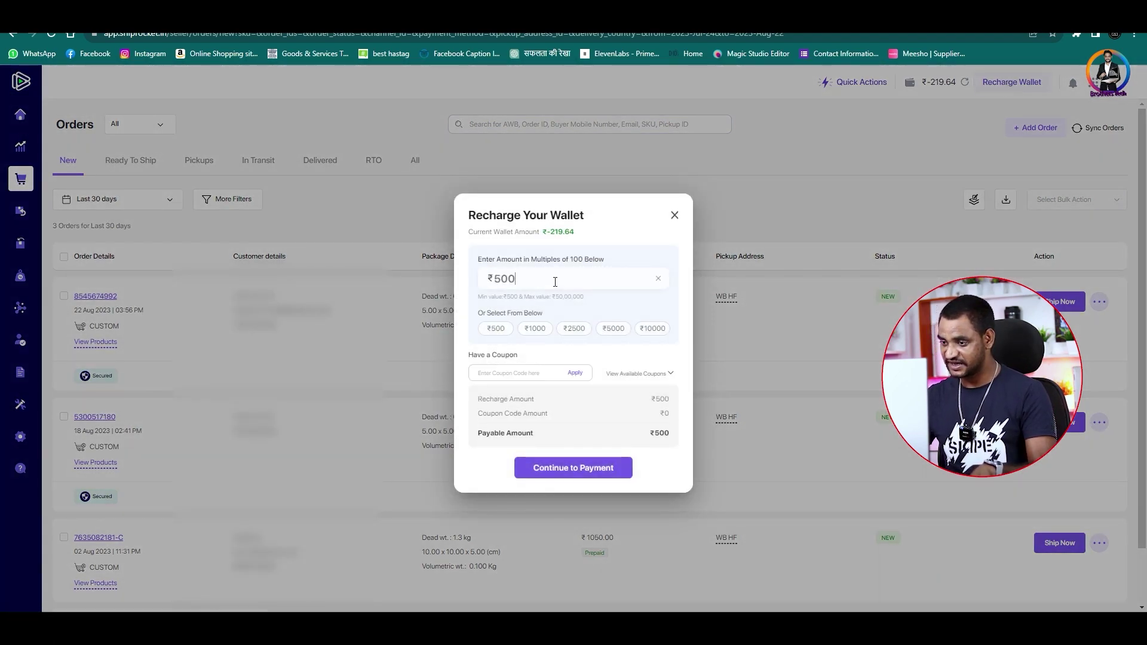
left_click(589, 470)
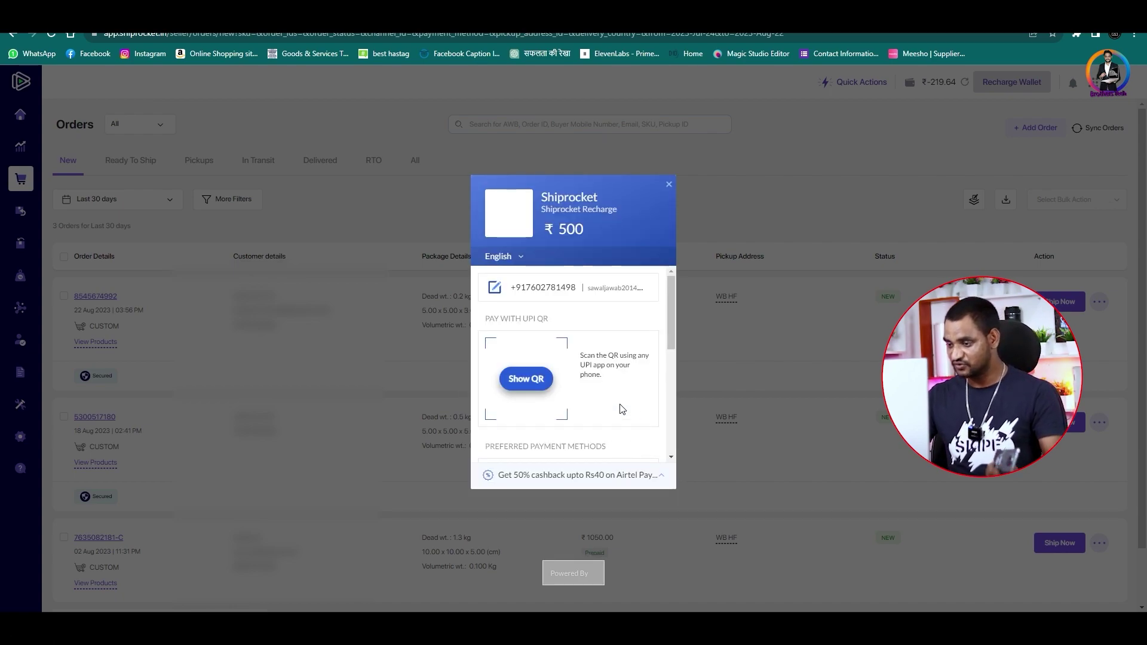
left_click(527, 381)
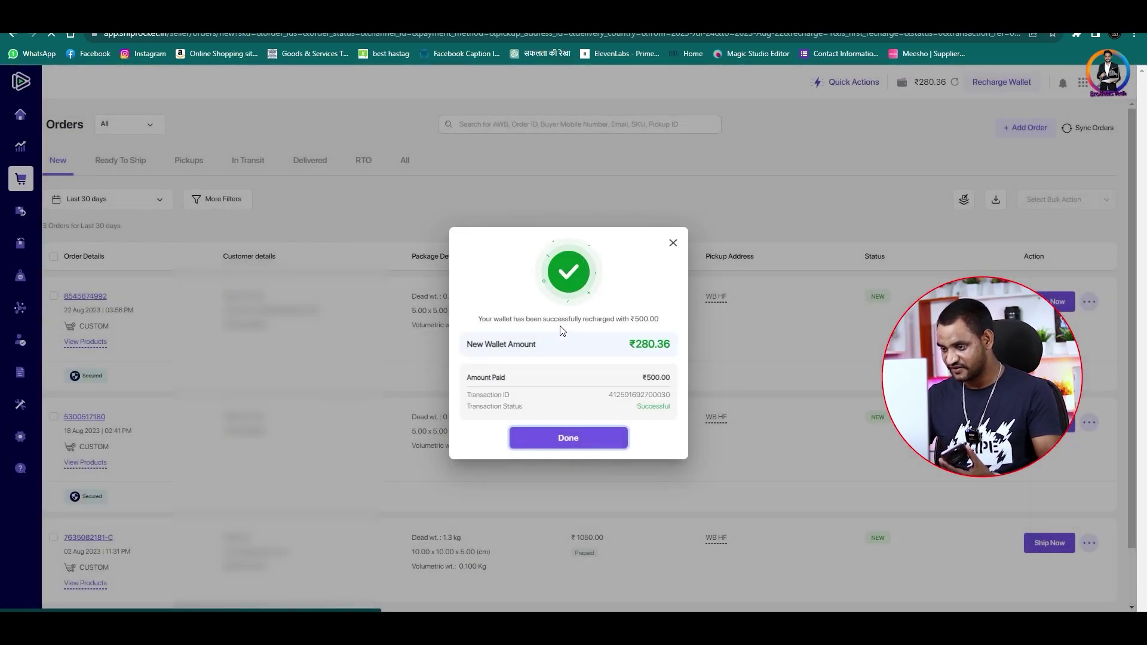
left_click(568, 438)
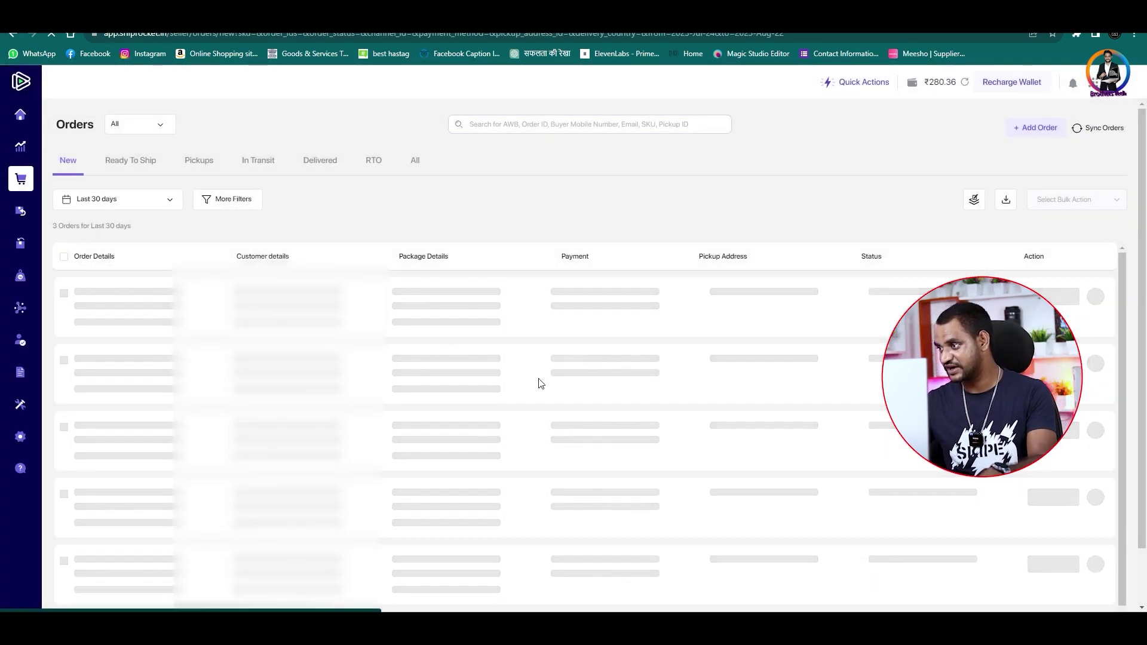
- Ship the ₹3600 COD order with Ecom Express Surface and schedule its pickup for tomorrow
mouse_move(939, 93)
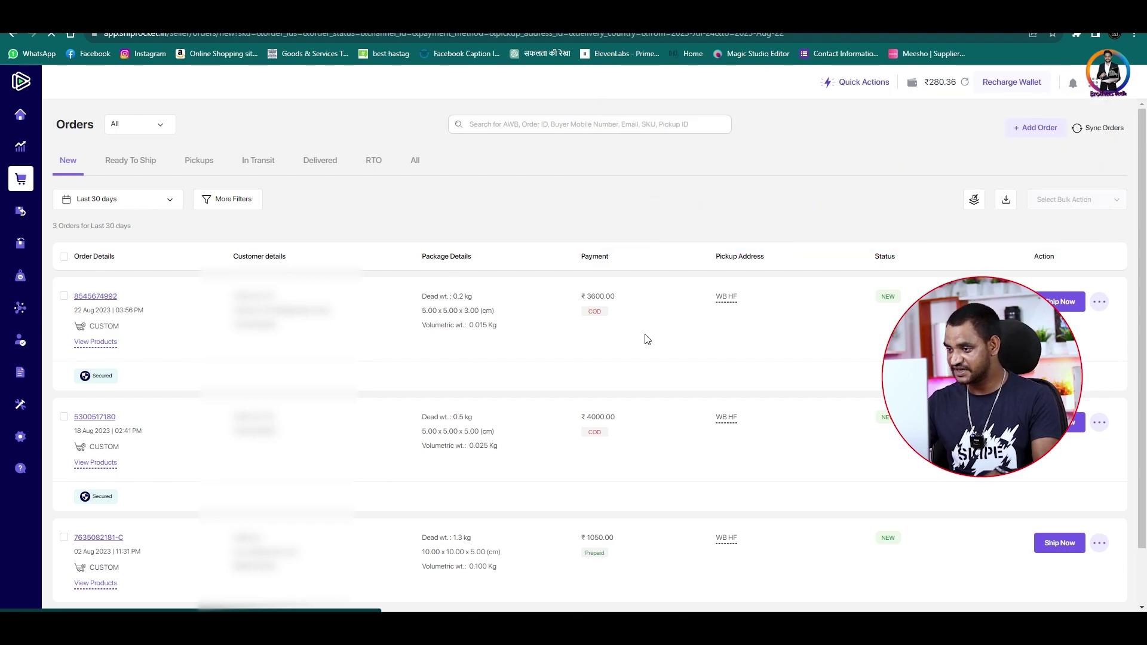
left_click(1055, 302)
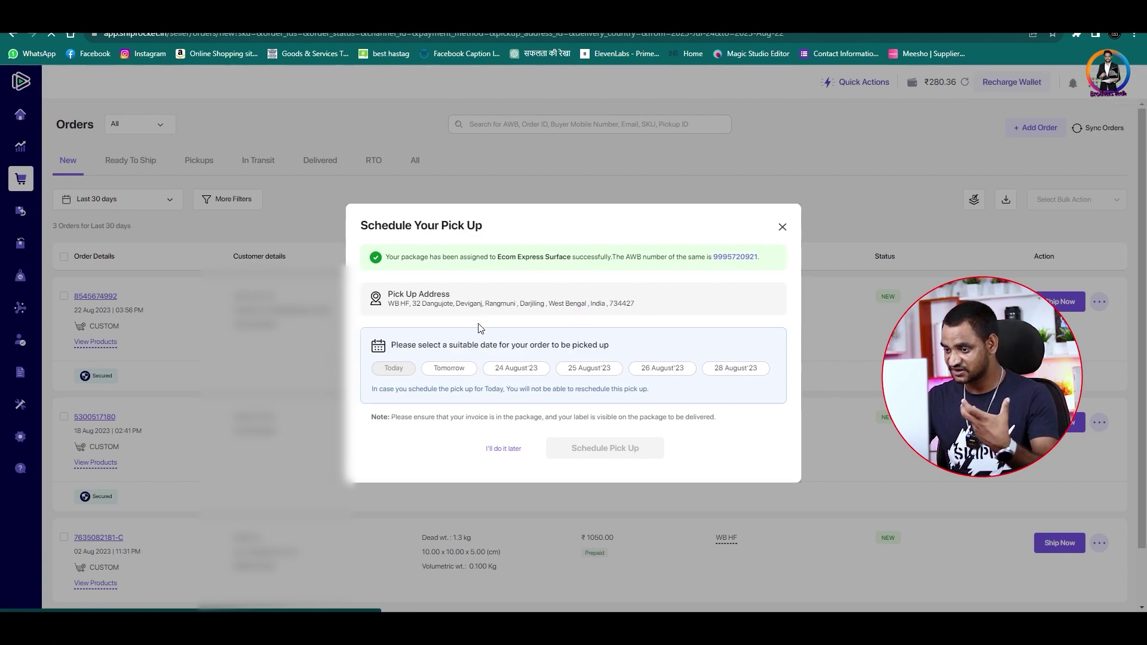
mouse_move(395, 369)
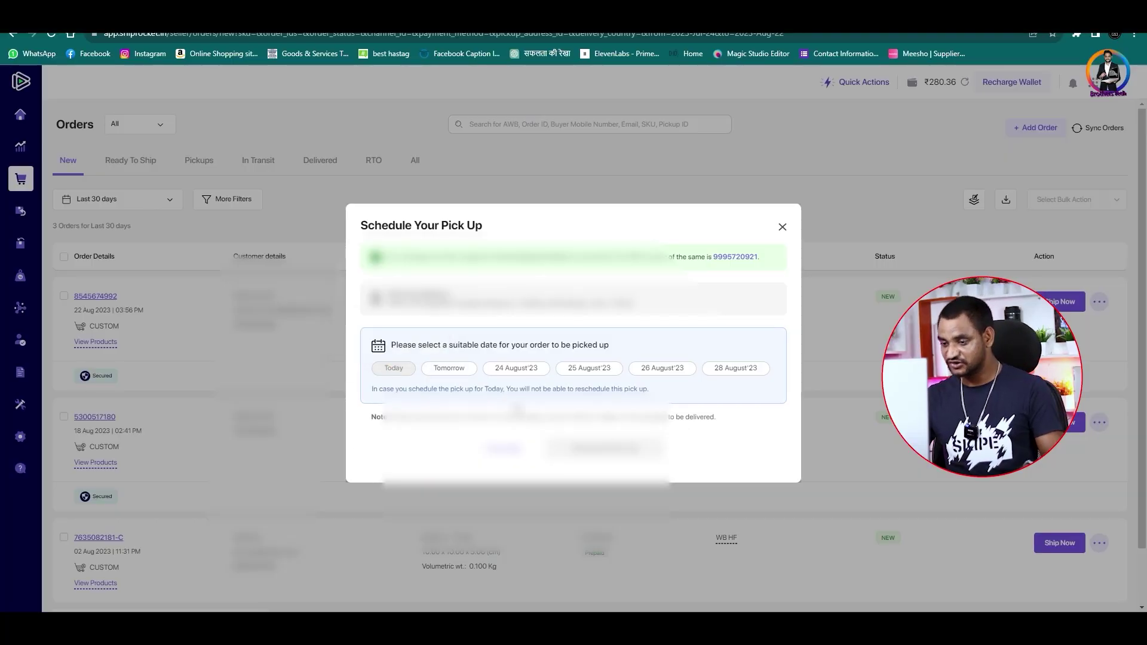
left_click(449, 369)
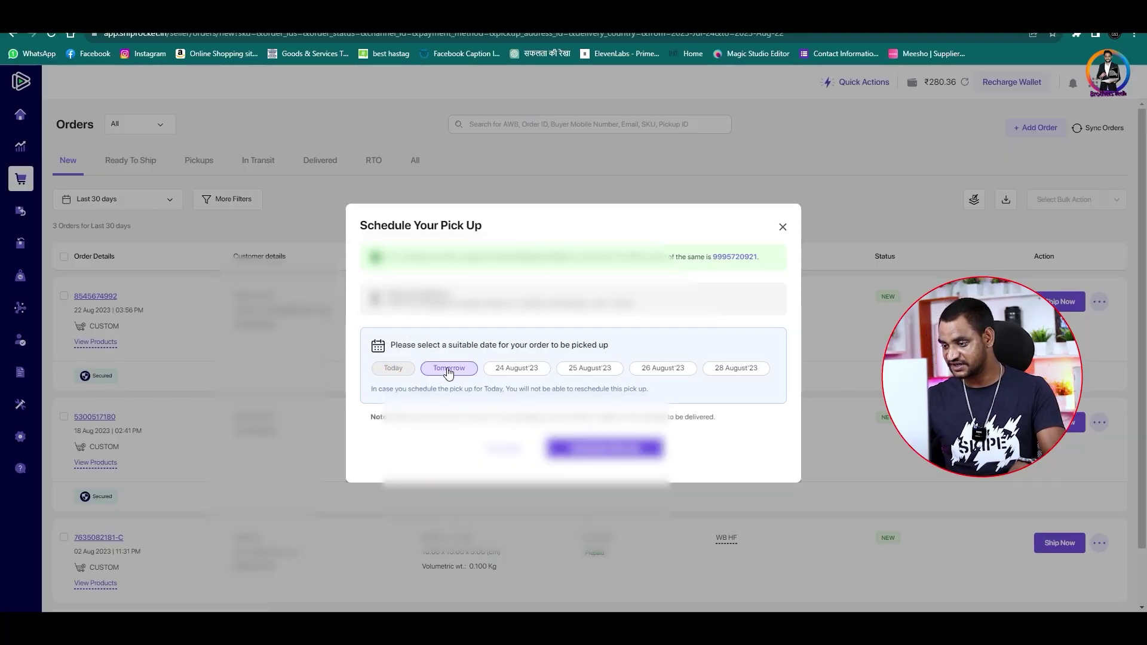
left_click(631, 453)
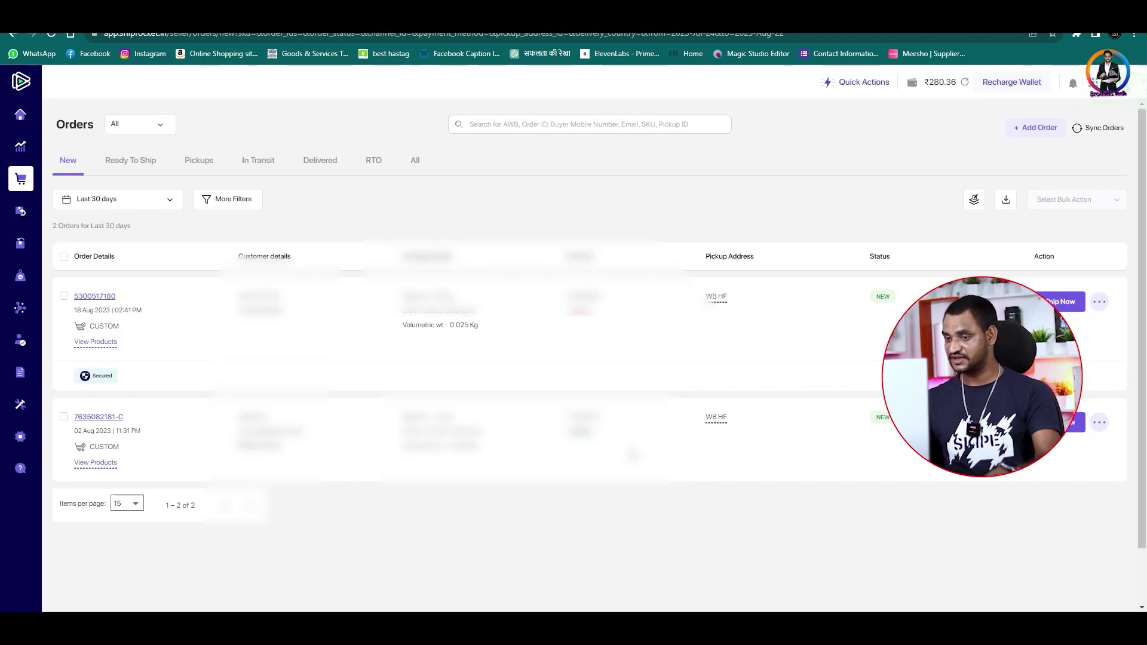
- Download the shipping label and the new-format manifest for the order that is ready to ship
left_click(140, 163)
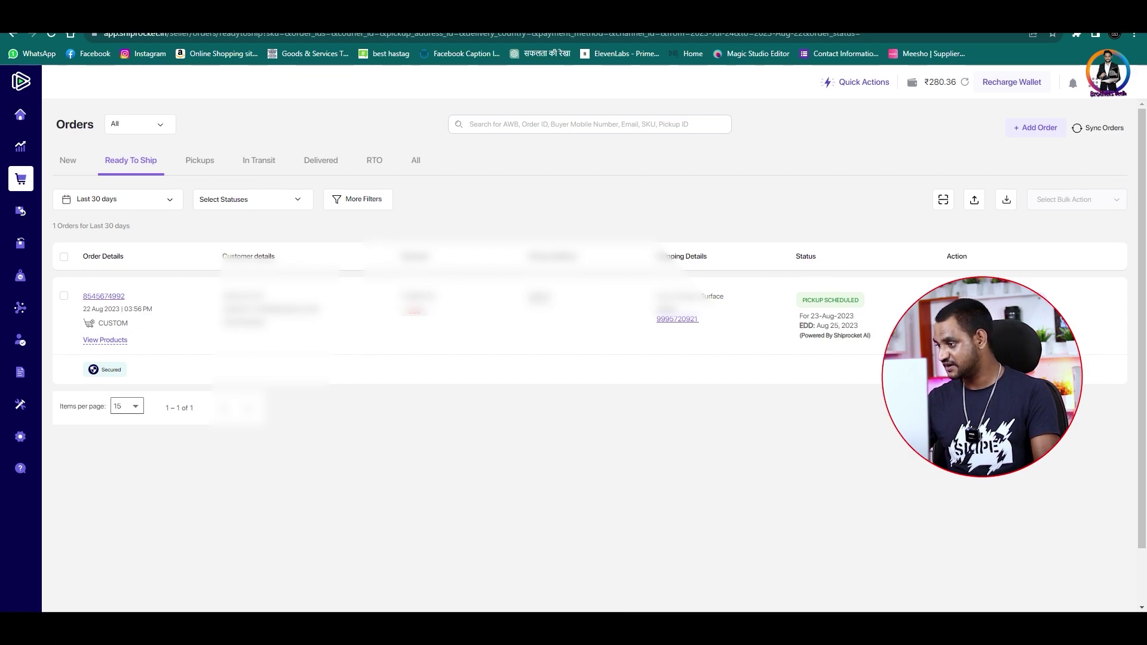
left_click(1041, 297)
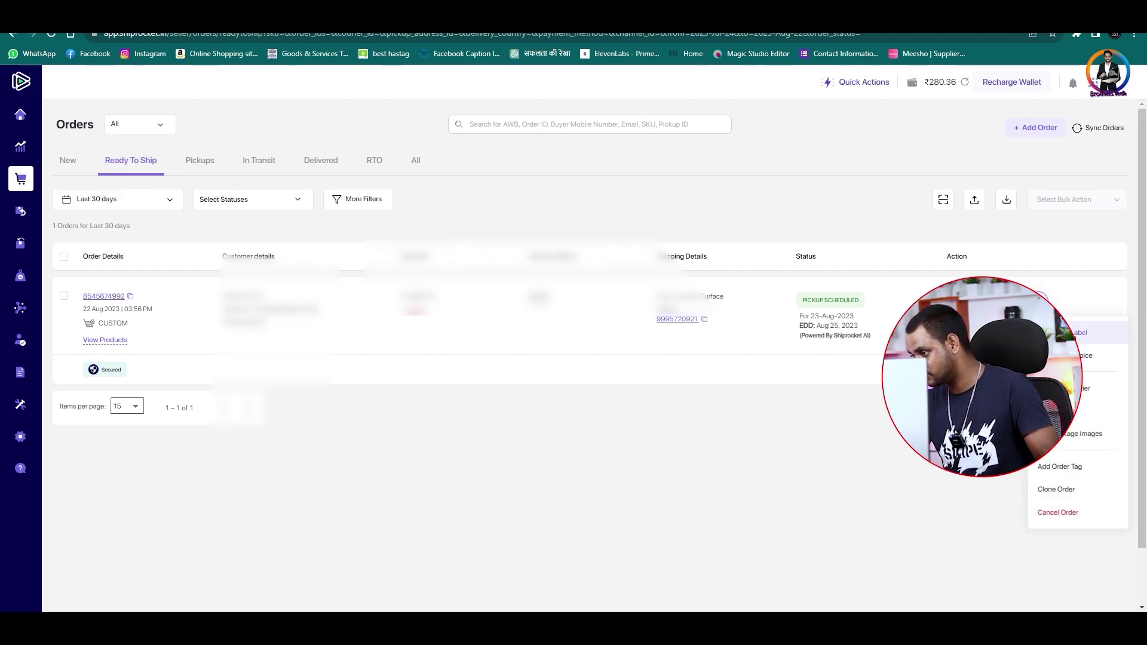
left_click(1093, 333)
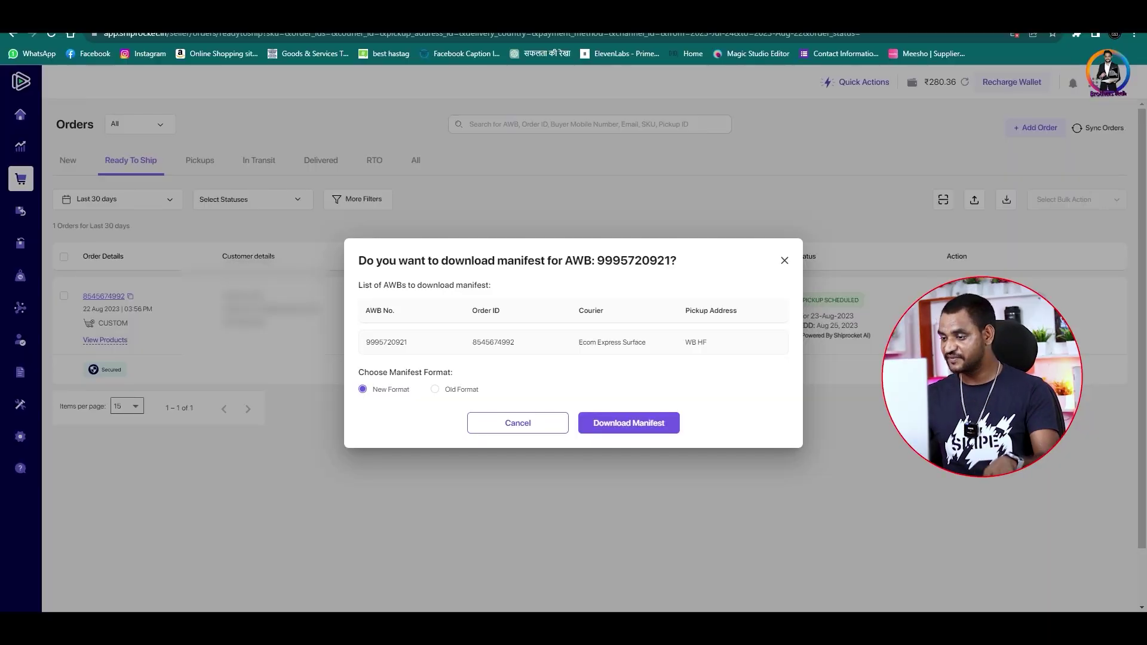
left_click(647, 425)
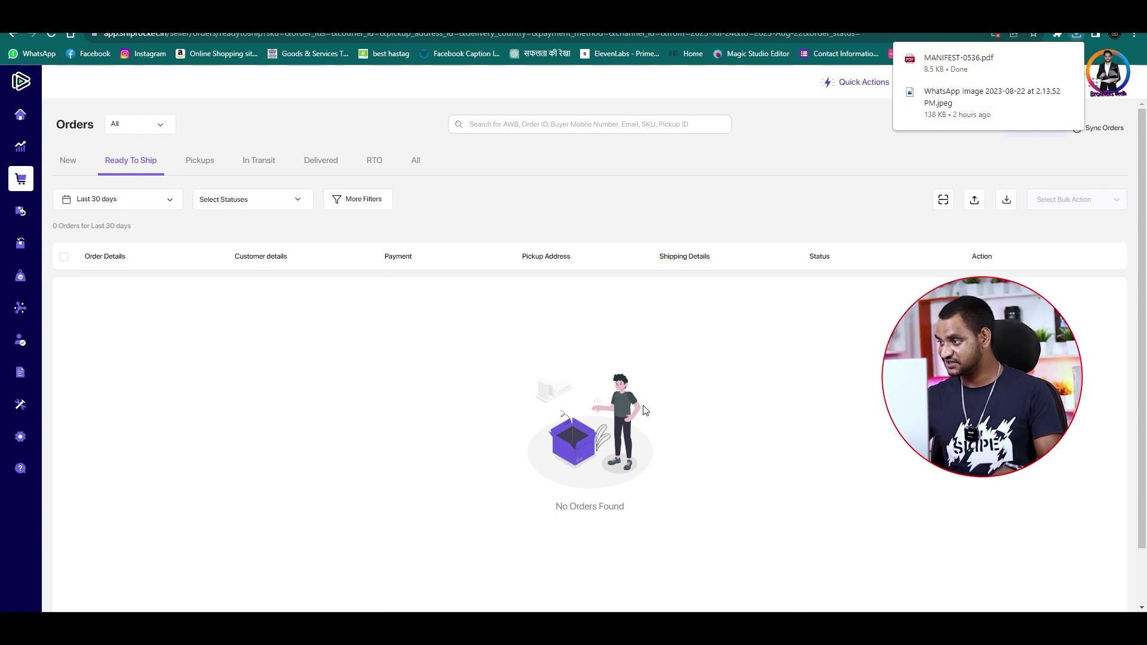
- Open the downloaded shipping label PDF for printing and set the print layout to 2 pages per sheet
left_click(959, 57)
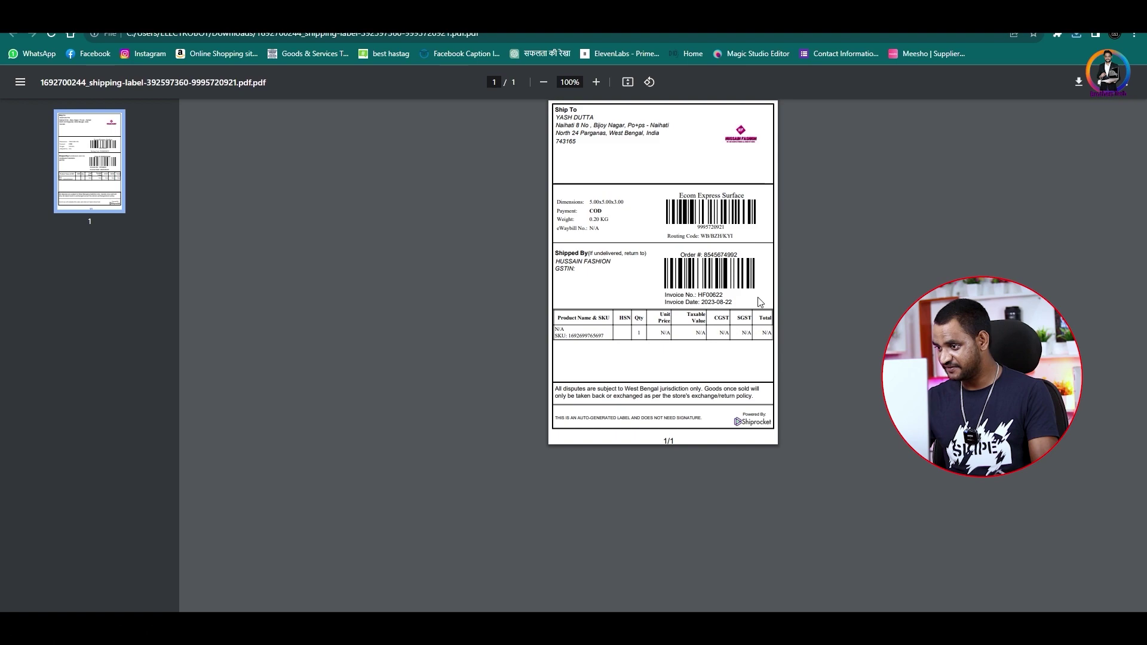
key("ctrl+p")
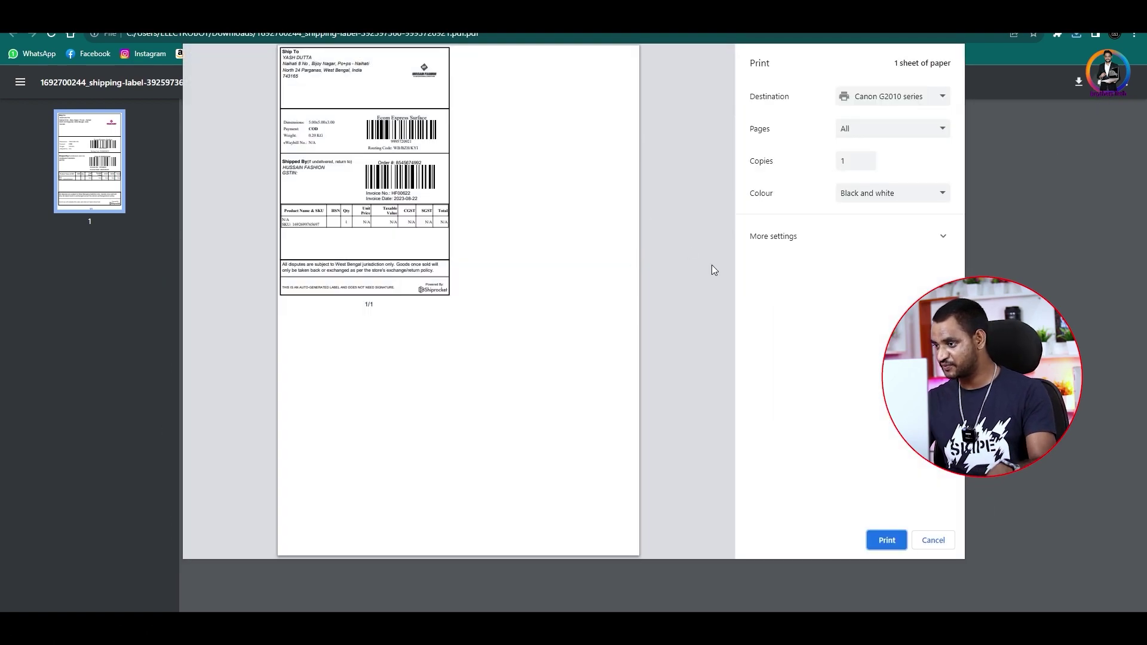
left_click(886, 246)
left_click(864, 319)
left_click(863, 335)
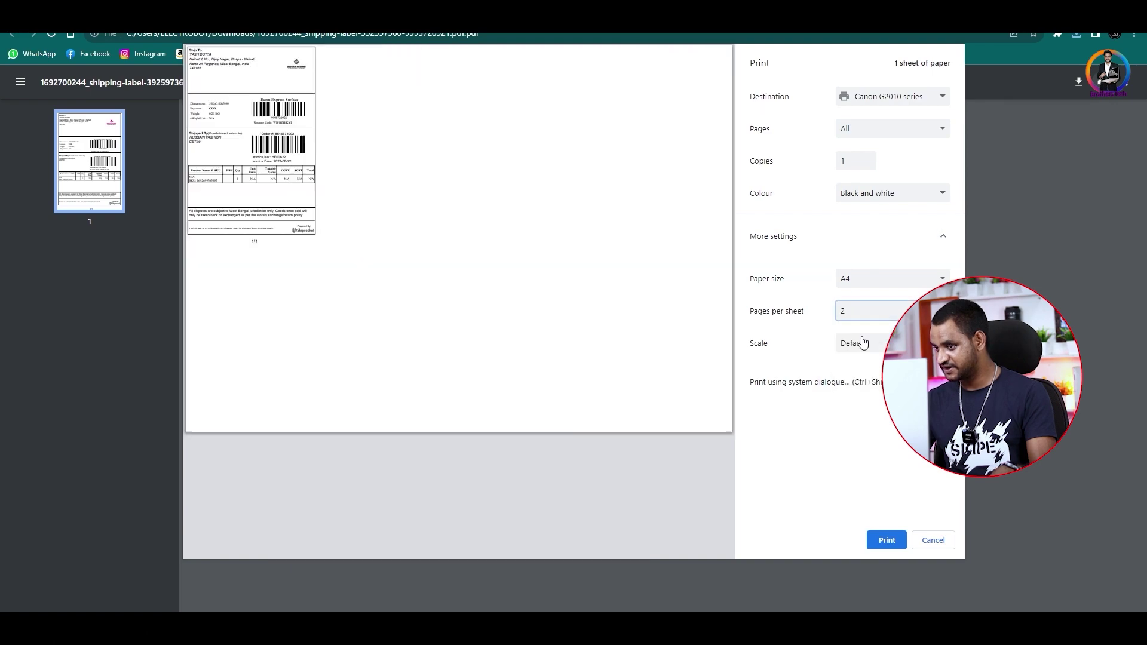
- Try the label print layout at 1 page per sheet on A4, scaled to fit the printable area
left_click(884, 283)
left_click(879, 311)
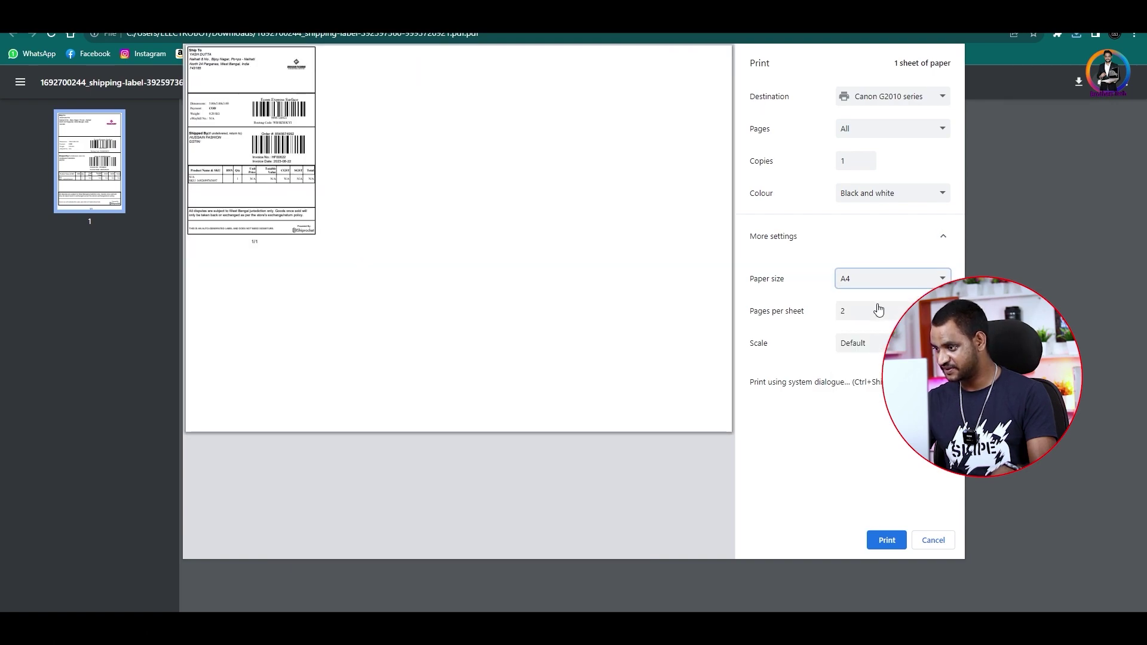
left_click(878, 315)
left_click(875, 328)
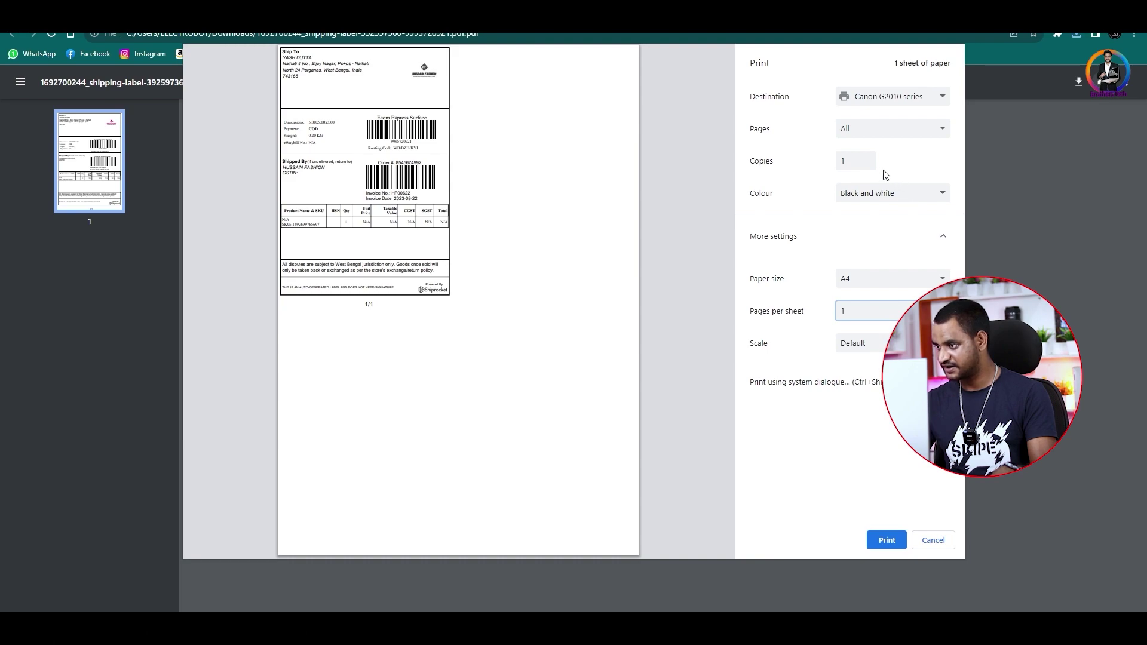
left_click(884, 130)
left_click(883, 133)
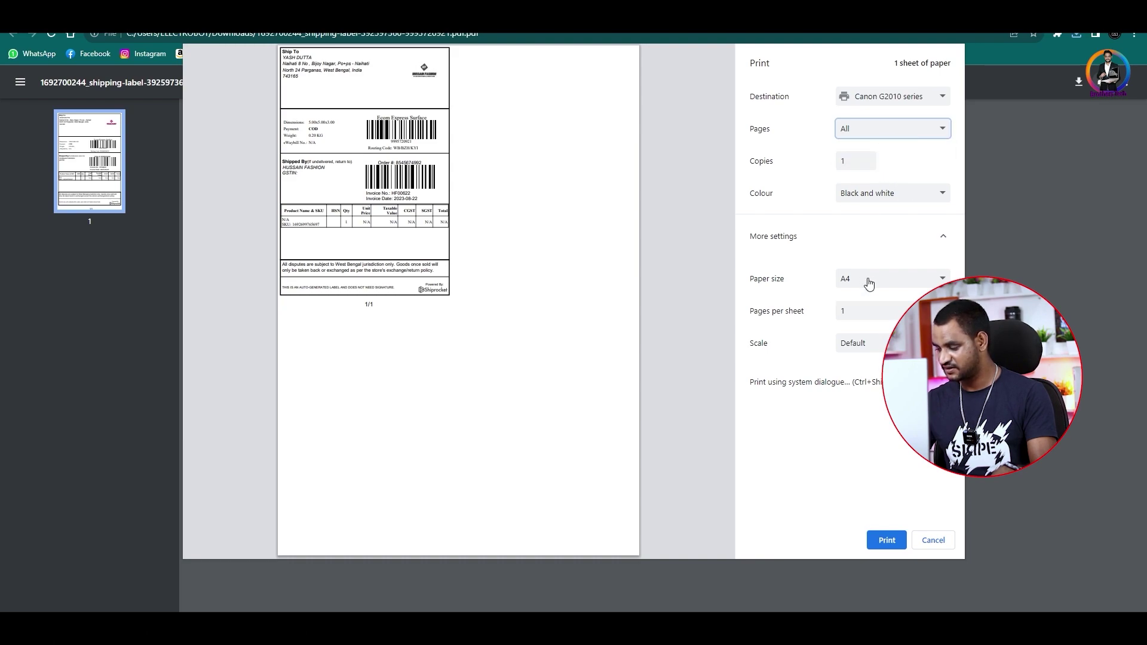
left_click(876, 347)
left_click(879, 369)
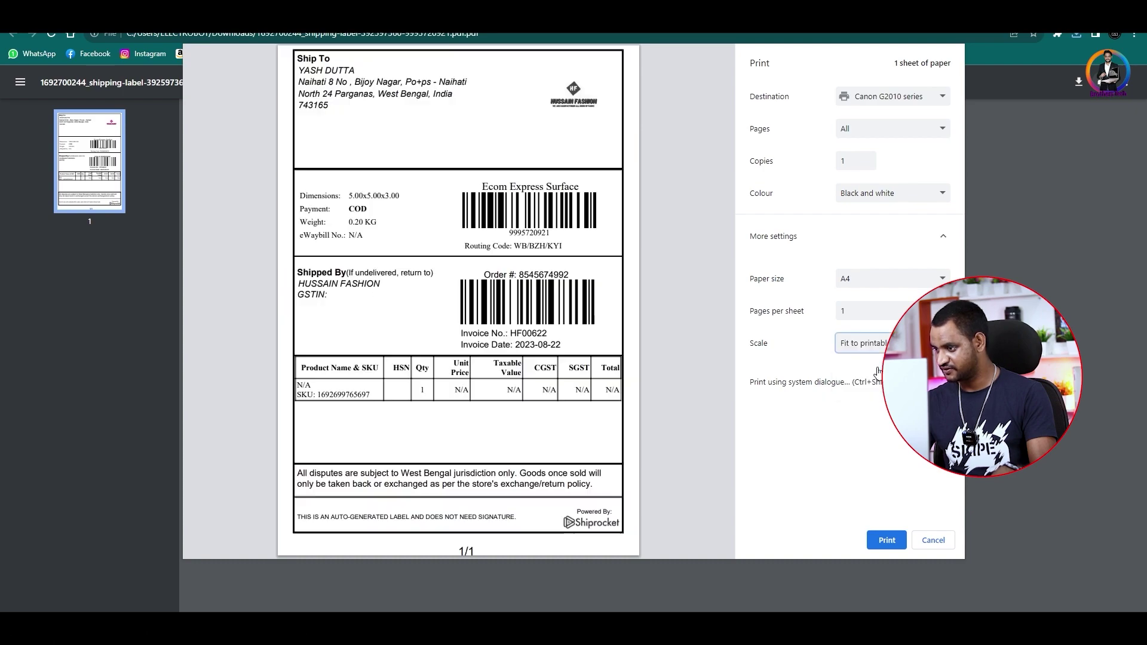
- Scale the label to fit the paper with 2 pages per sheet, and print it on the Canon G2010 series printer
left_click(876, 345)
left_click(879, 360)
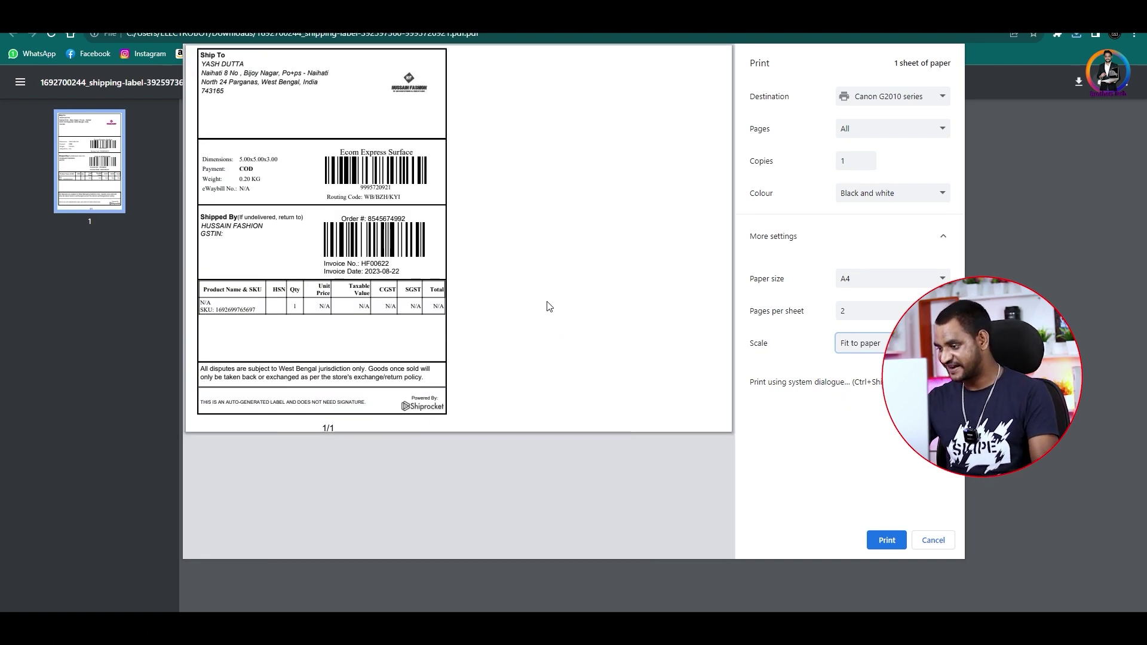
left_click(887, 541)
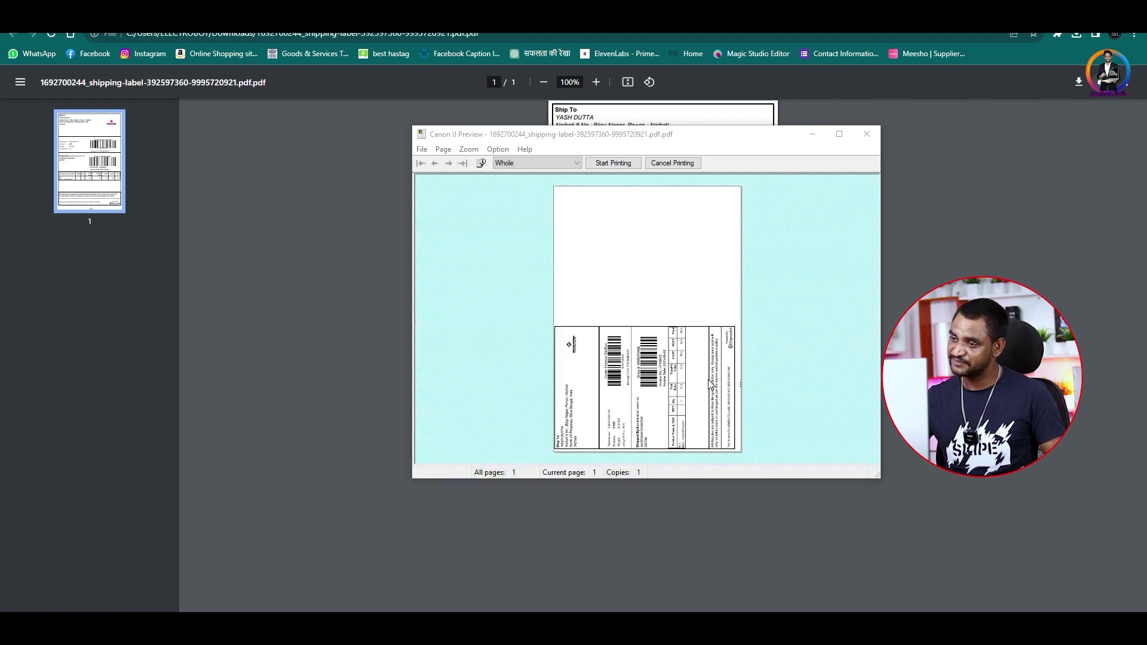
left_click(621, 165)
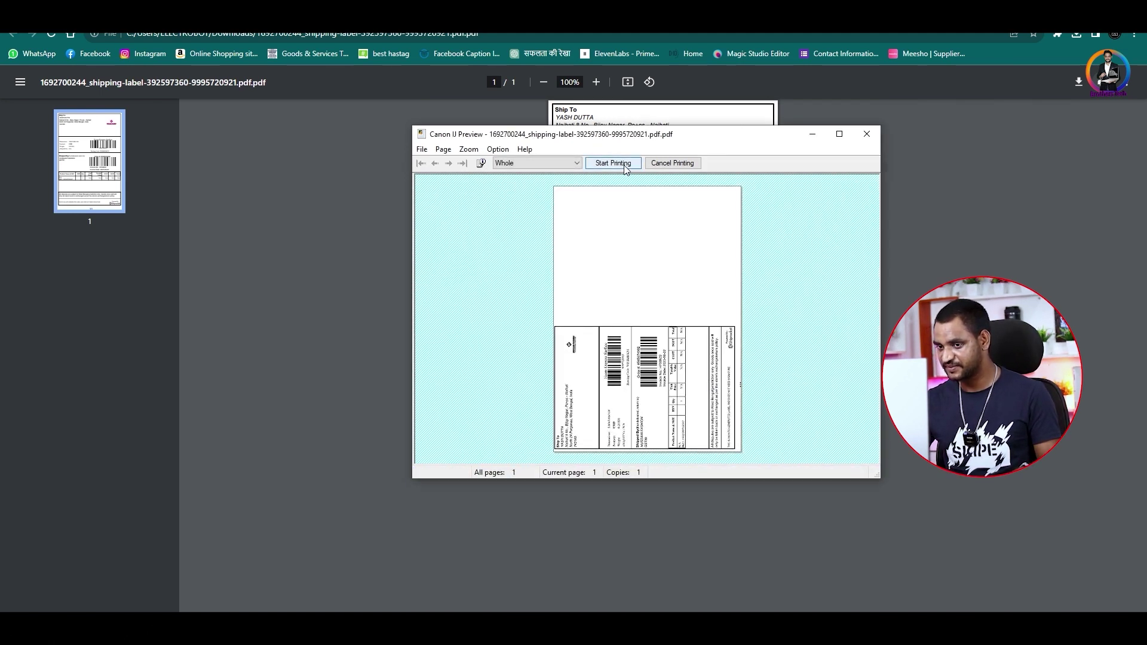